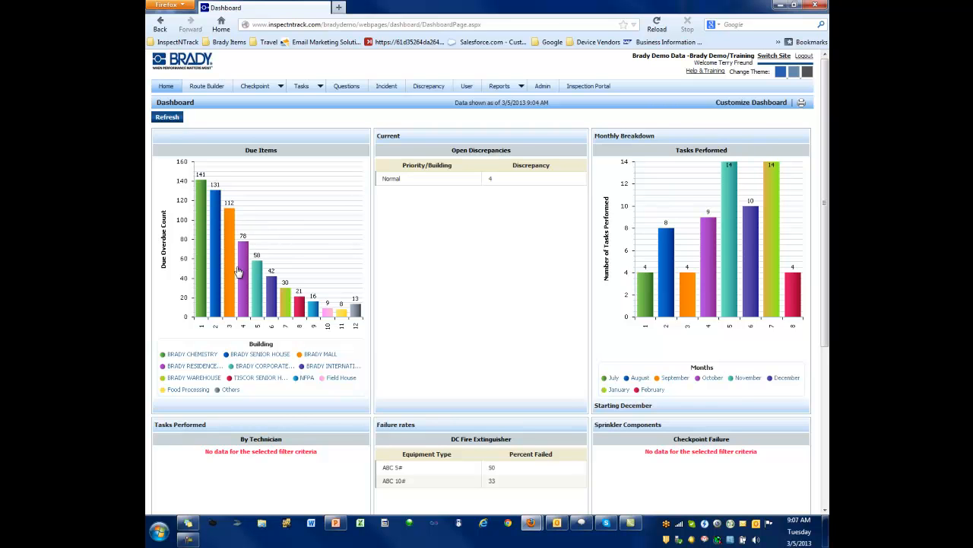
- Open the detailed task report from the Due Items chart, enlarge its window and examine the listed due dates
{"action": "left_click", "coordinate": [279, 219]}
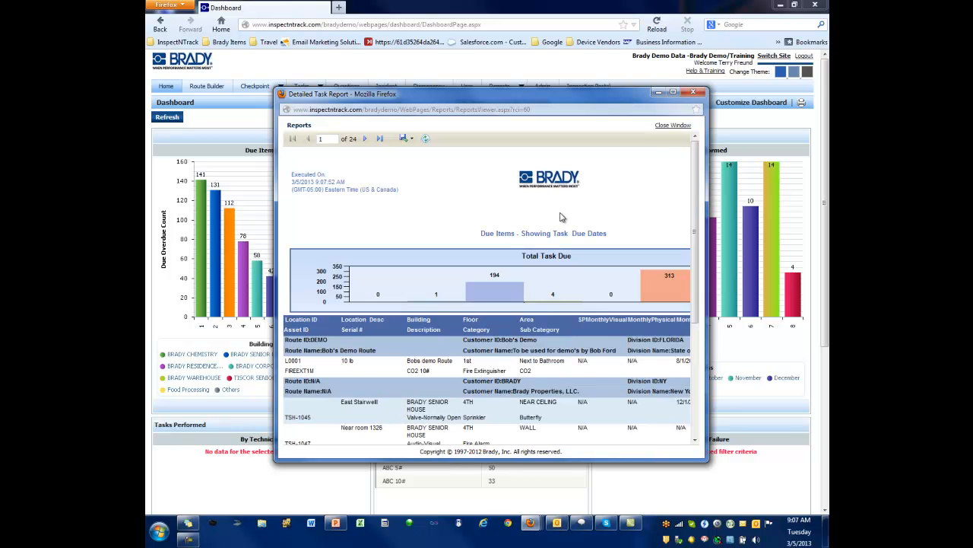
{"action": "left_click", "coordinate": [673, 92]}
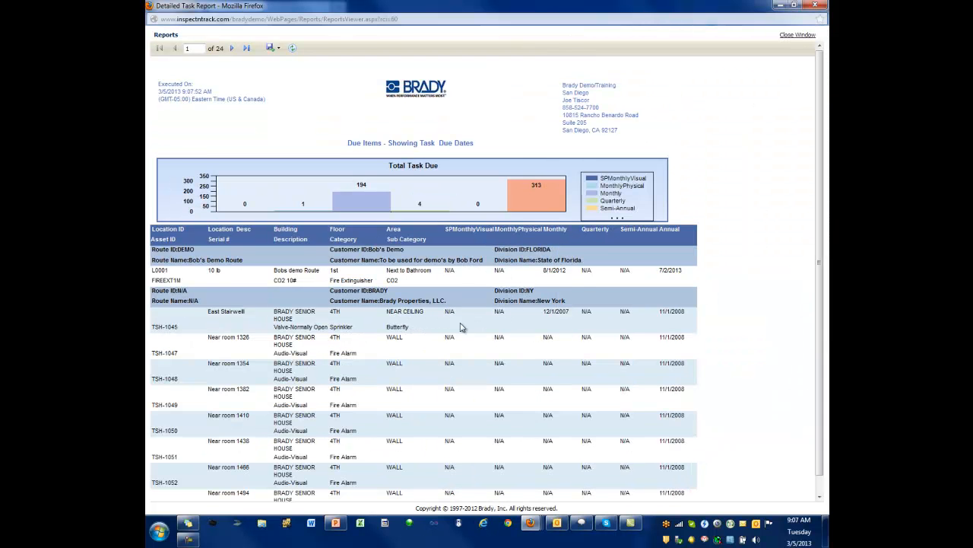
{"action": "scroll", "coordinate": [424, 342], "scroll_direction": "down", "scroll_amount": 2}
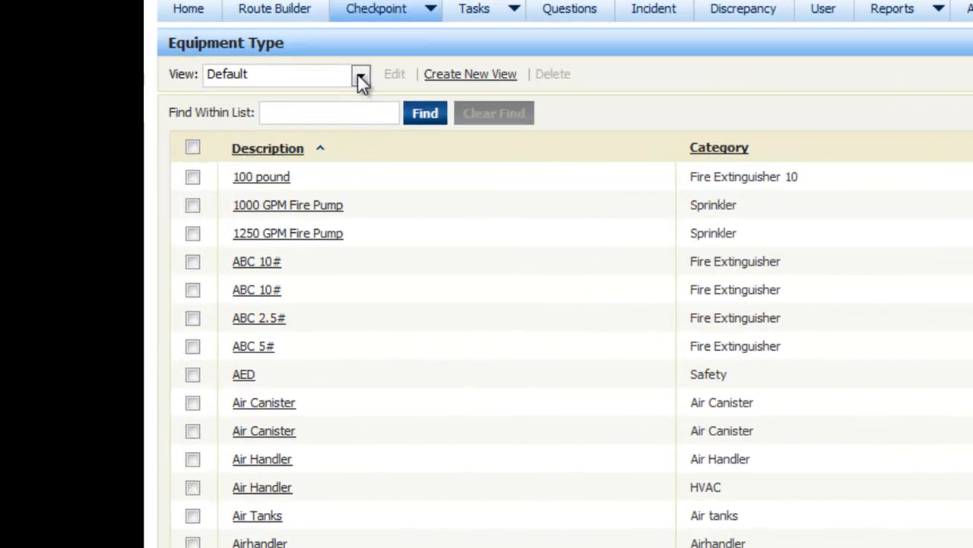
- Show the equipment type list in the All Extinguishers and Safety views, and return it to the Default view
{"action": "left_click", "coordinate": [248, 119]}
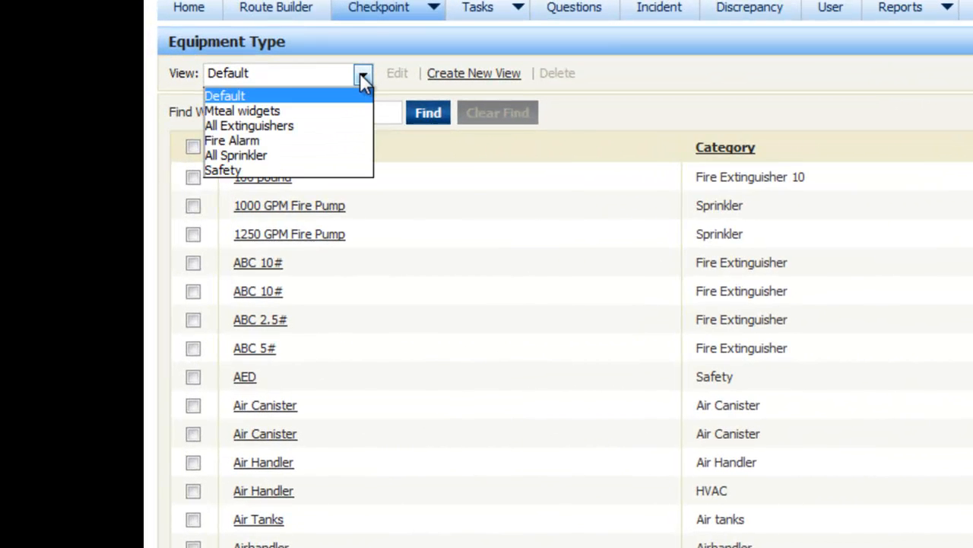
{"action": "left_click", "coordinate": [274, 127]}
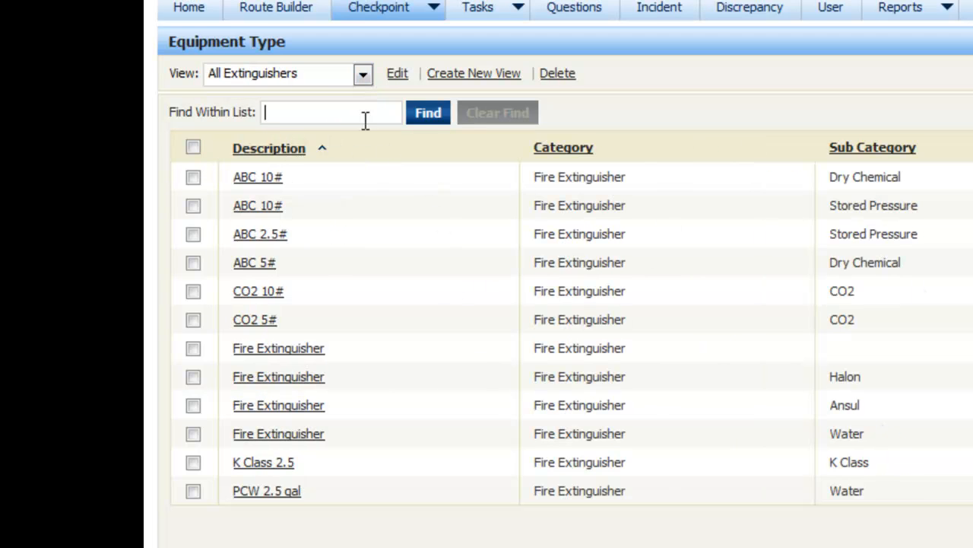
{"action": "left_click", "coordinate": [346, 106]}
{"action": "left_click", "coordinate": [363, 74]}
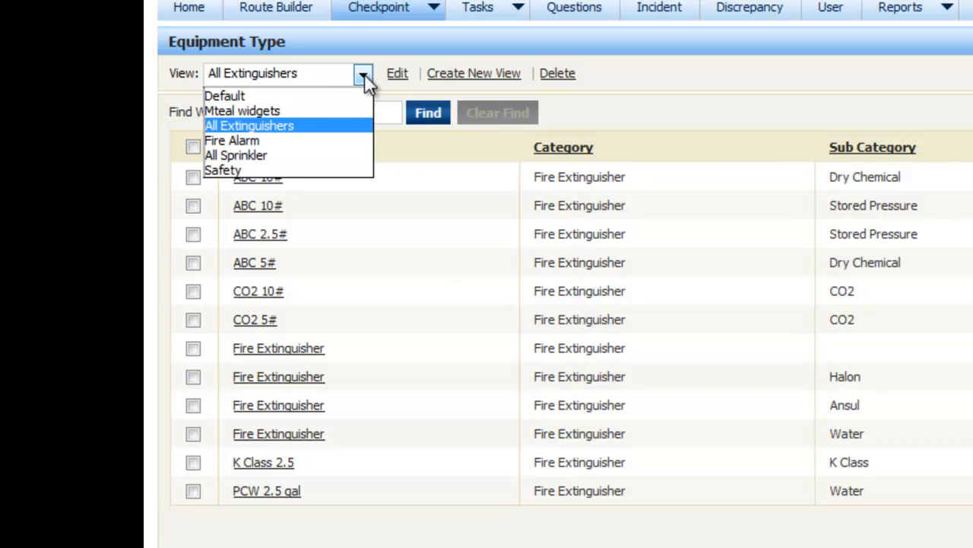
{"action": "left_click", "coordinate": [278, 172]}
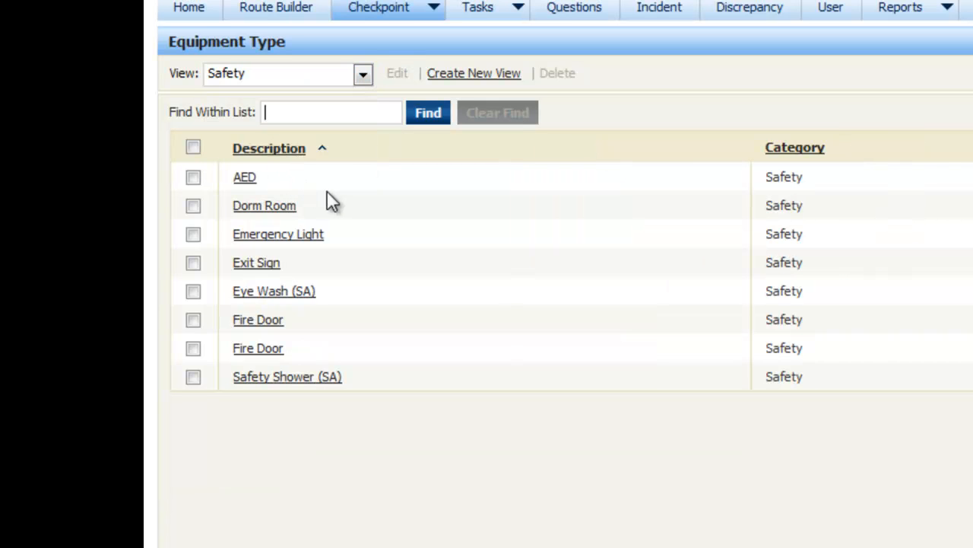
{"action": "left_click", "coordinate": [364, 75]}
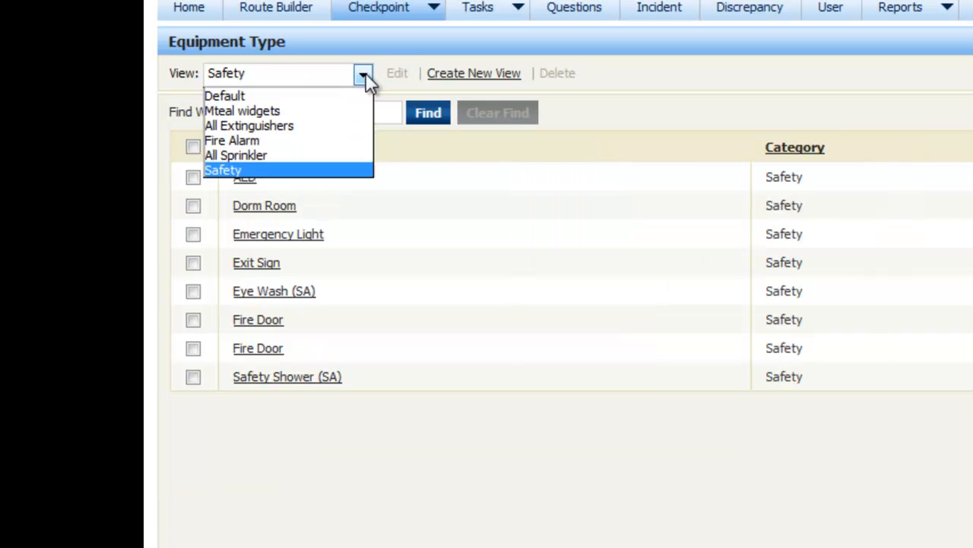
{"action": "left_click", "coordinate": [244, 98]}
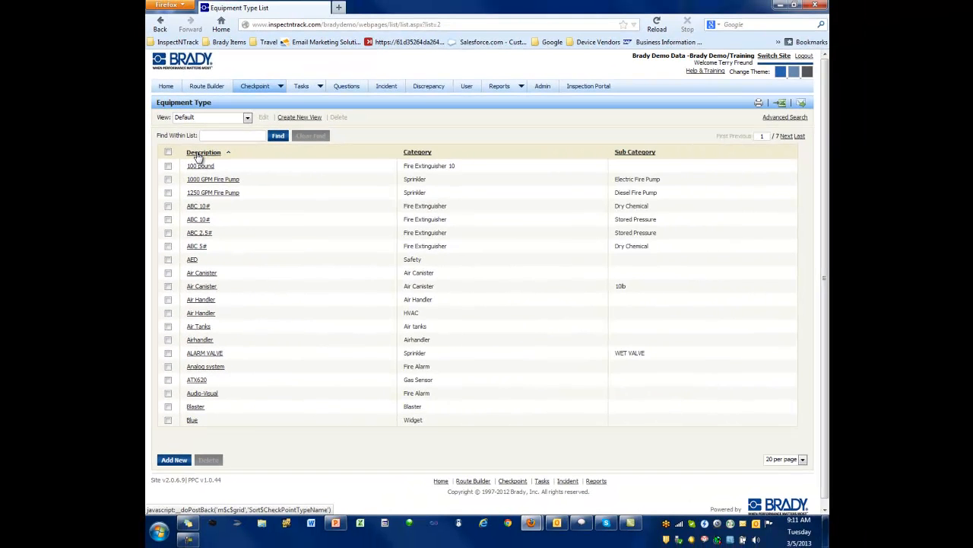
- Sort the equipment type list in turn by Description, Category and Sub Category
{"action": "left_click", "coordinate": [222, 152]}
{"action": "left_click", "coordinate": [454, 155]}
{"action": "left_click", "coordinate": [652, 154]}
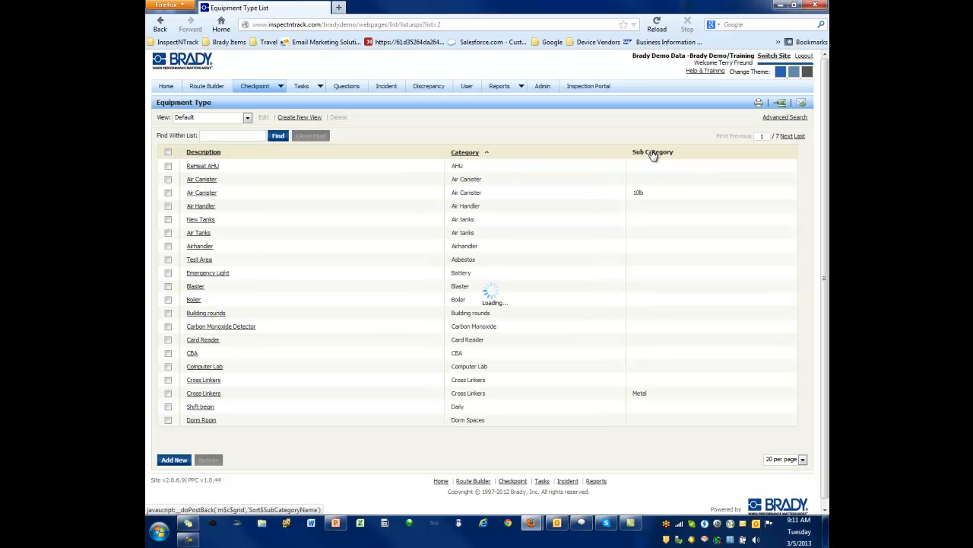
{"action": "left_click", "coordinate": [468, 155]}
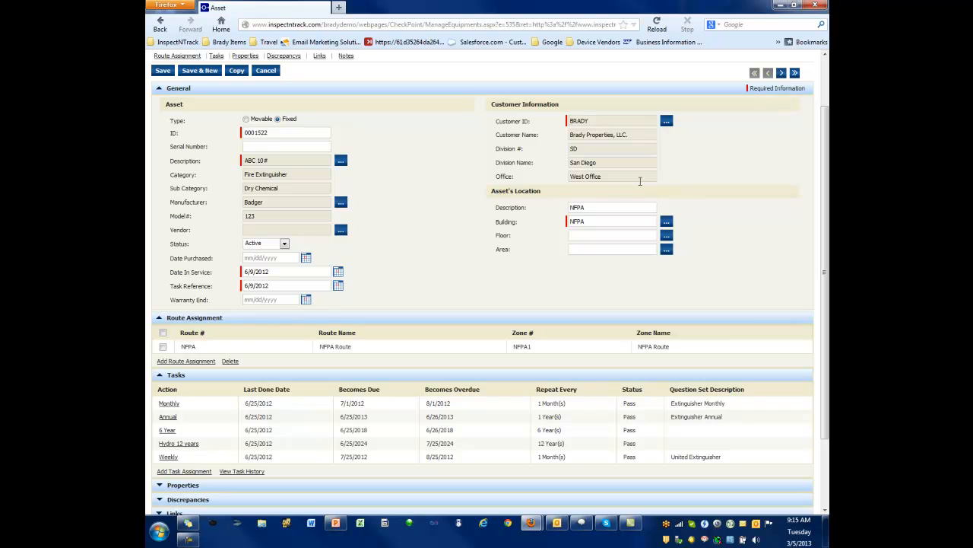
- Examine the route assignment and task schedule of the ABC 10# fire extinguisher asset
{"action": "scroll", "coordinate": [463, 282], "scroll_direction": "down", "scroll_amount": 2}
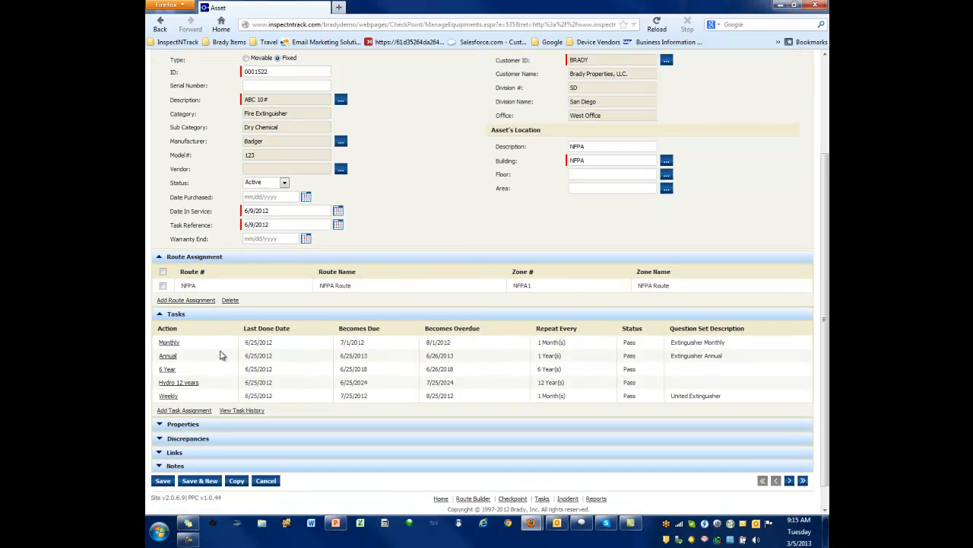
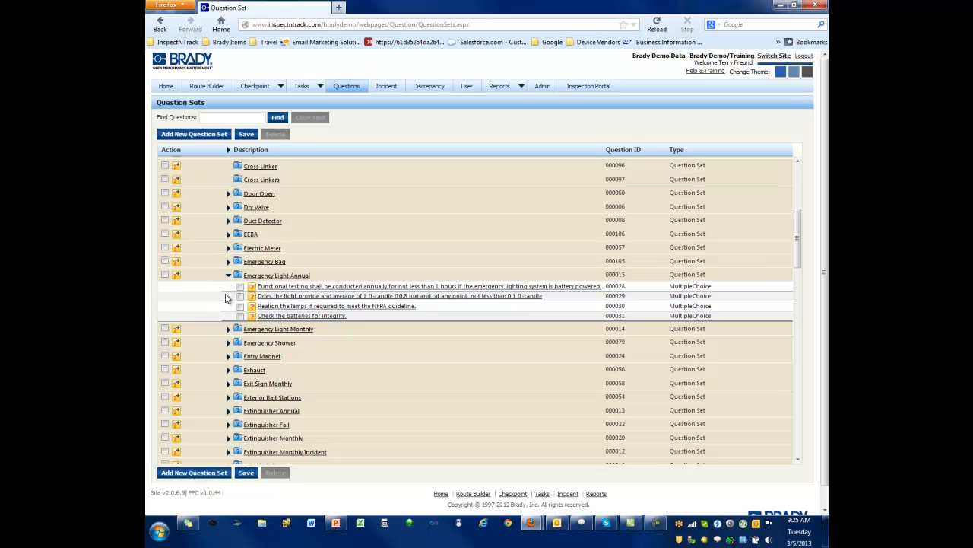
- Expand the Emergency Light Monthly question set, and open the annual functional testing question to examine its available question types
{"action": "left_click", "coordinate": [228, 329]}
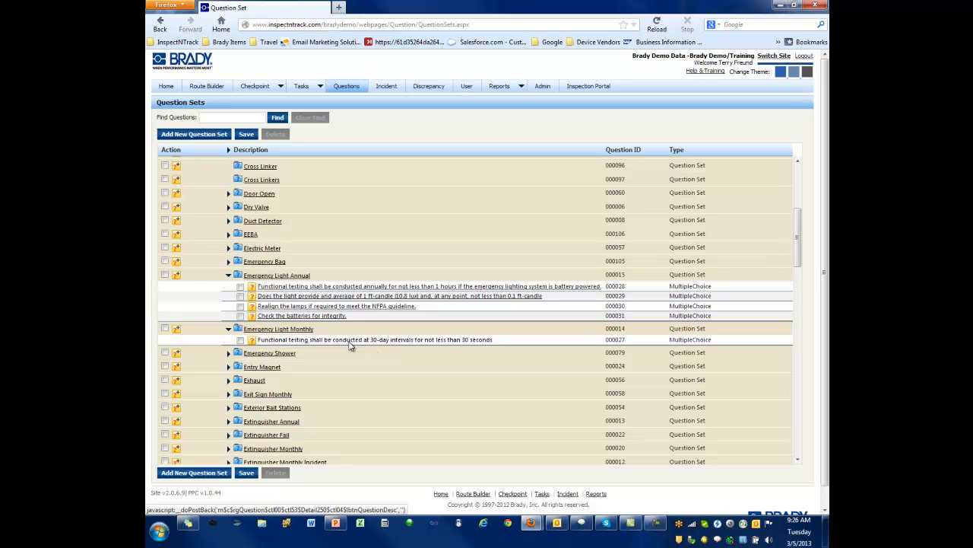
{"action": "left_click", "coordinate": [347, 286]}
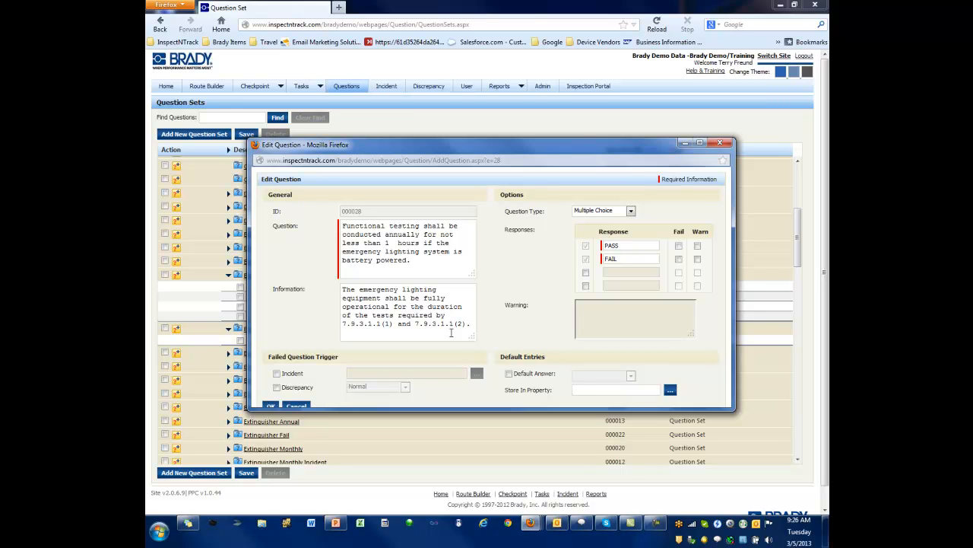
{"action": "left_click", "coordinate": [631, 212]}
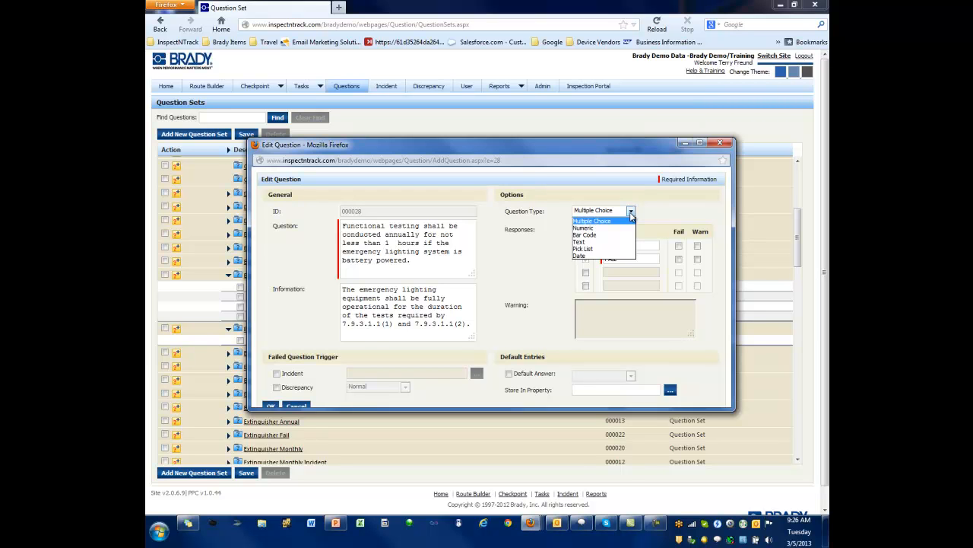
{"action": "left_click", "coordinate": [666, 209]}
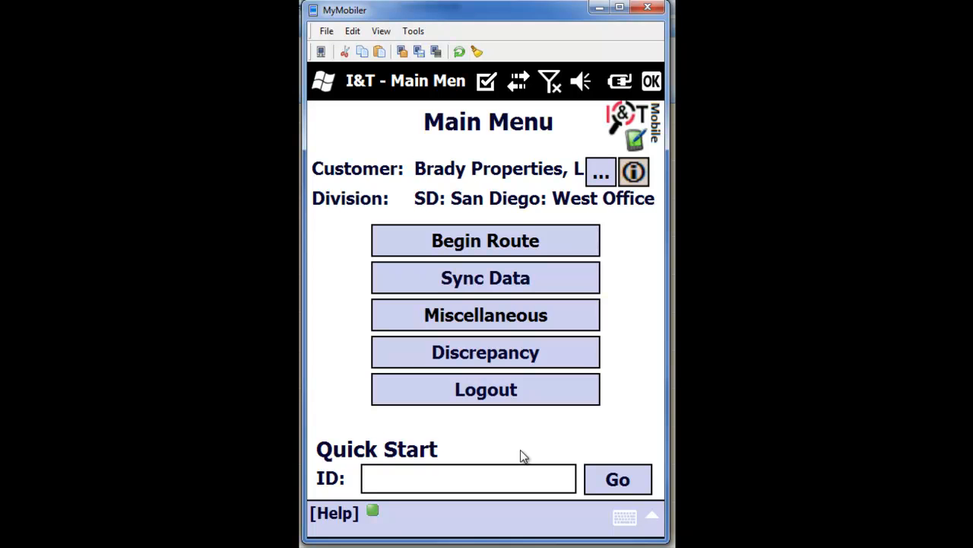
- Begin a route in the MyMobiler window to view the route list for Brady Properties, and return to the main menu
{"action": "key", "text": "Return"}
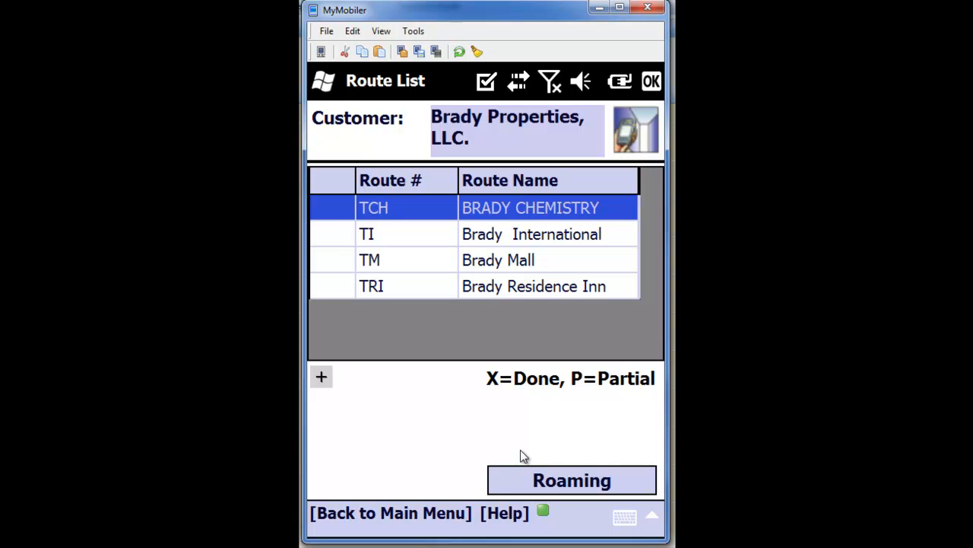
{"action": "key", "text": "Escape"}
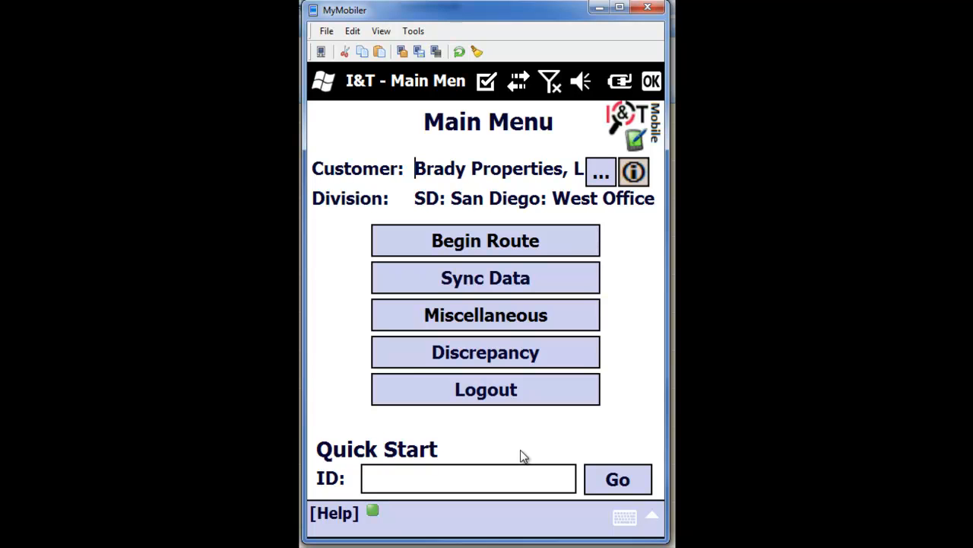
- Start an inspection of equipment TCH-1000-FE by its ID and visit the next equipment, TCH-1001-FE
{"action": "type", "text": "TCH-1000-FE"}
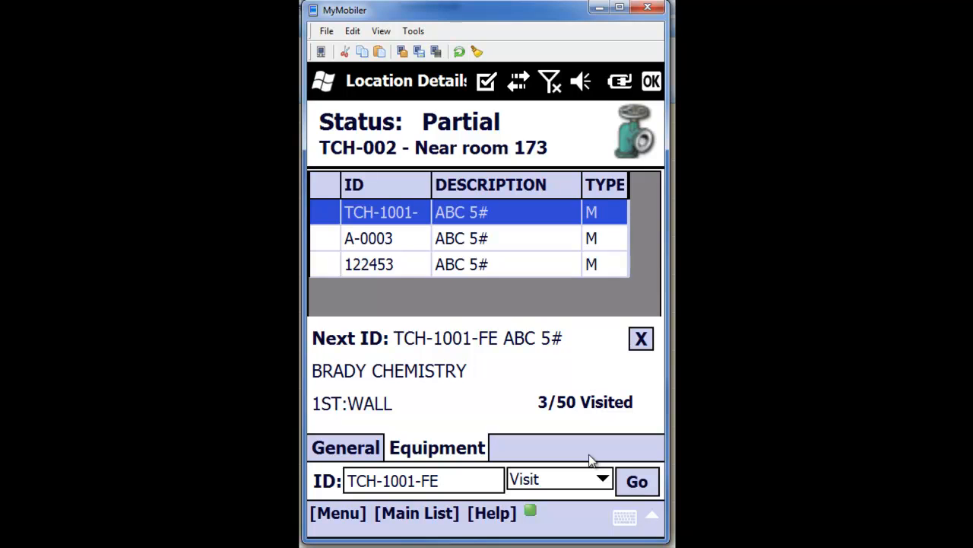
{"action": "key", "text": "Return"}
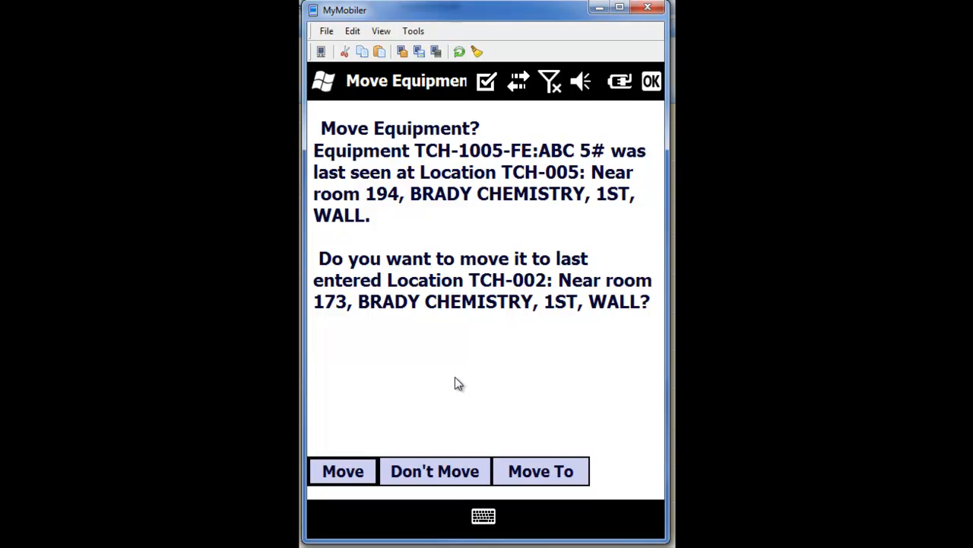
- Move equipment TCH-1005-FE to location TCH-002 near room 173
{"action": "key", "text": "Return"}
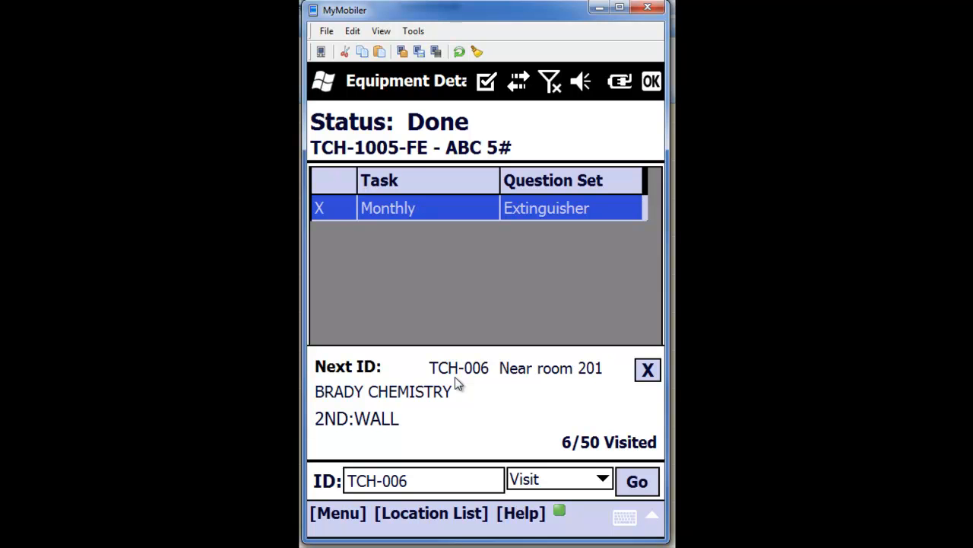
- Change the checkpoint ID of equipment TCH-1005-FE to TCH-1006-FE
{"action": "key", "text": "F1"}
{"action": "key", "text": "Down"}
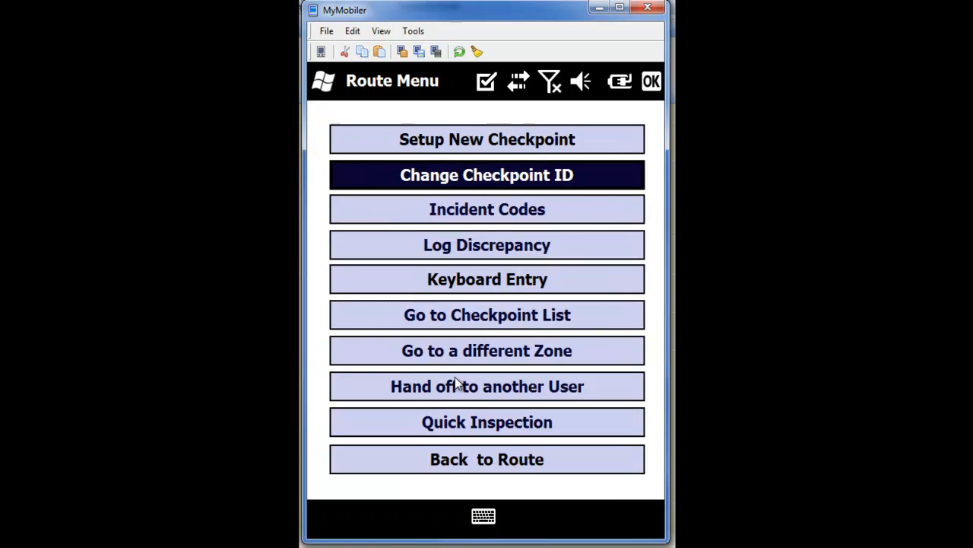
{"action": "key", "text": "Return"}
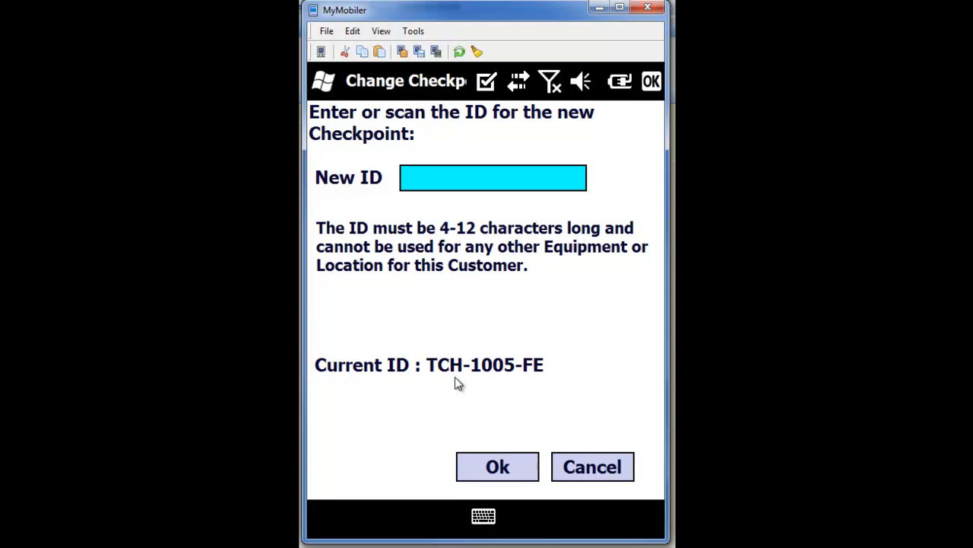
{"action": "type", "text": "TCH-1006-FE"}
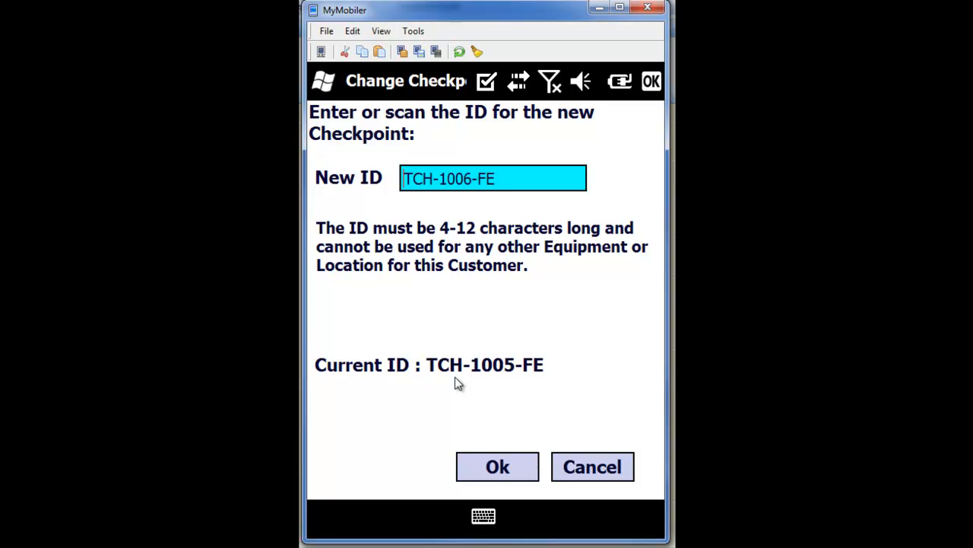
{"action": "key", "text": "Return"}
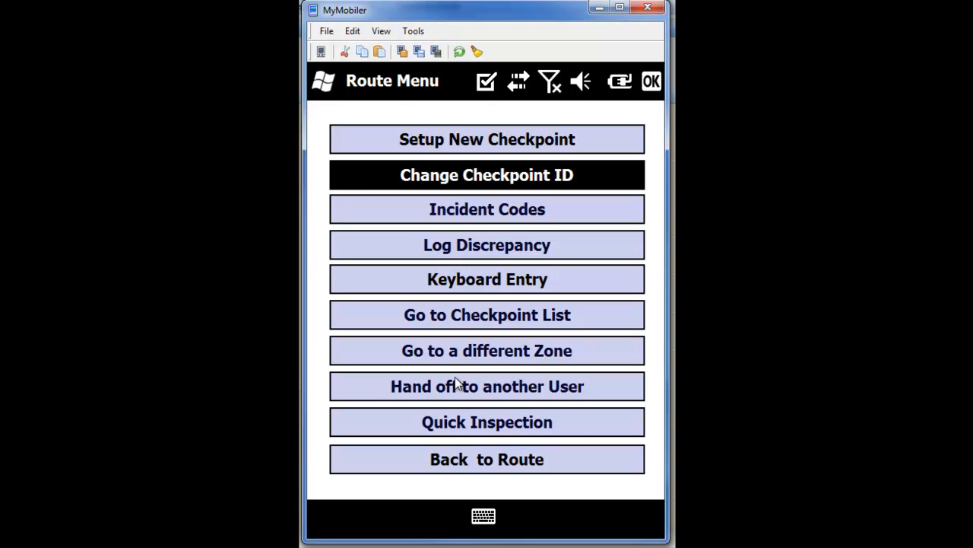
- Log a Blocked incident for the checkpoint with the text "notes" in its notes
{"action": "key", "text": "Down"}
{"action": "key", "text": "Return"}
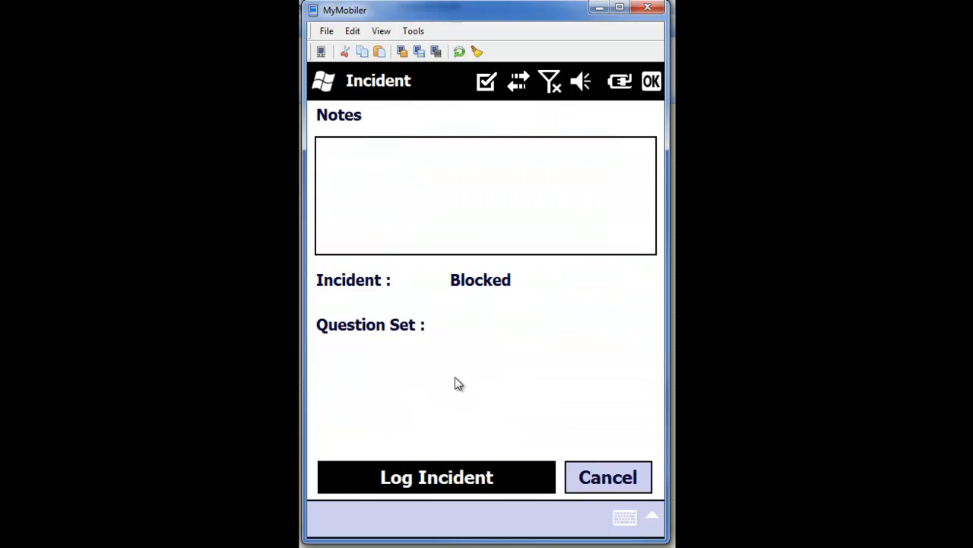
{"action": "key", "text": "Up"}
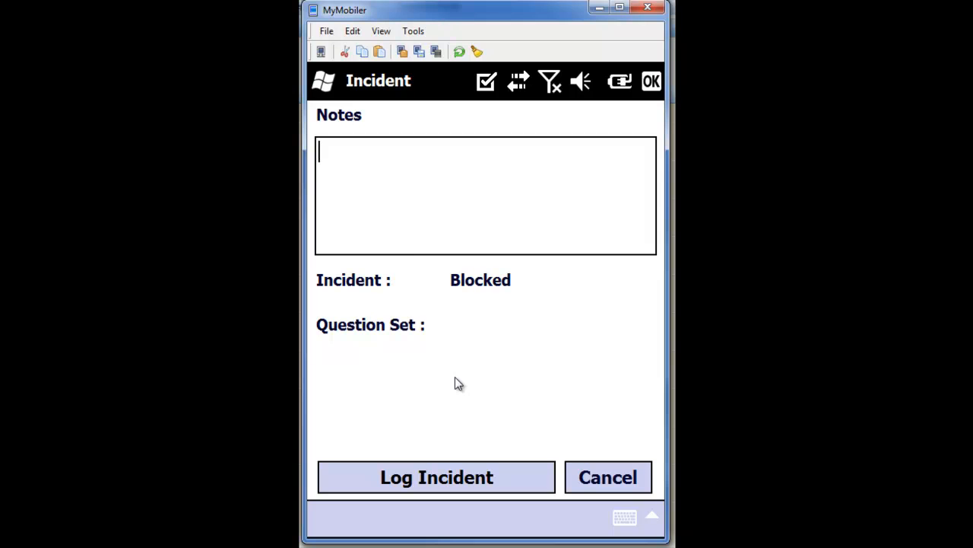
{"action": "type", "text": "notes"}
{"action": "key", "text": "Return"}
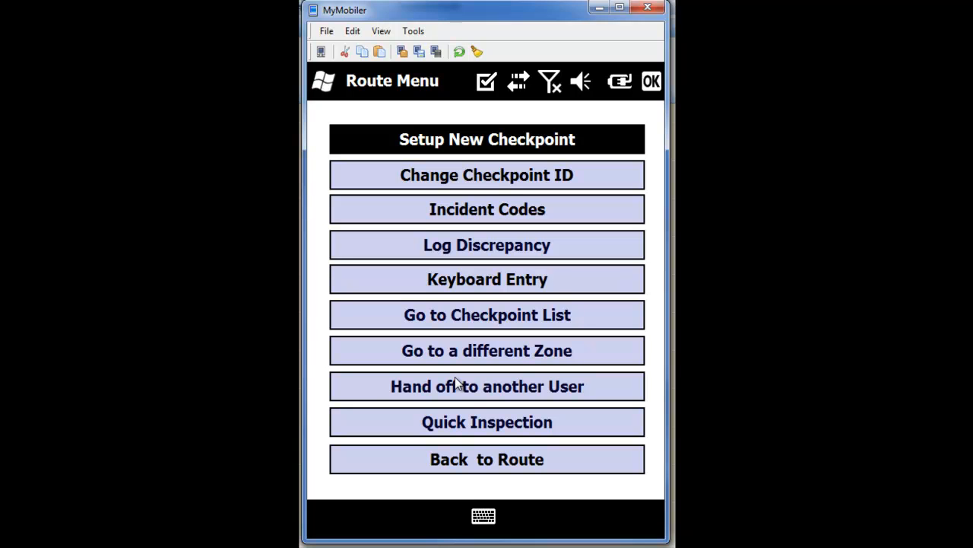
{"action": "left_click", "coordinate": [454, 378]}
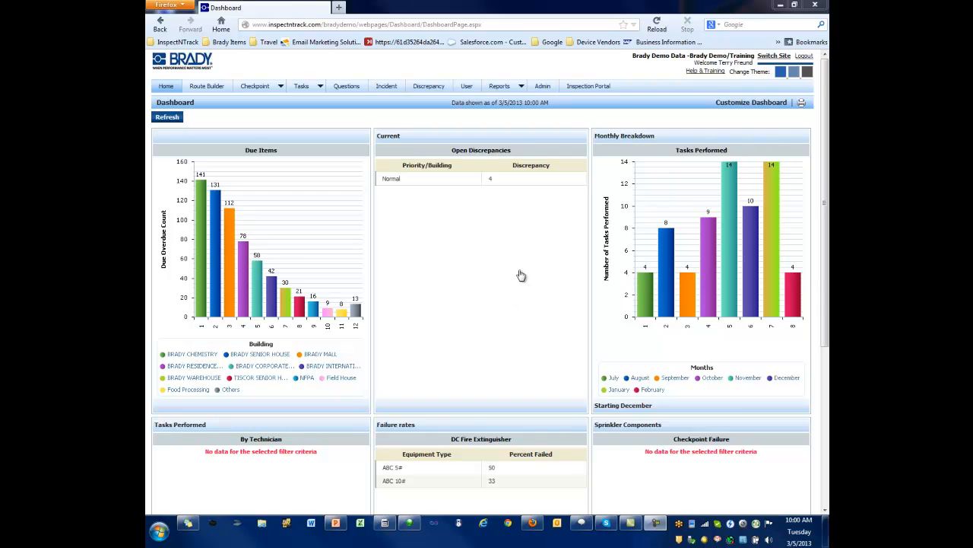
- Generate a PDF History Report with abnormal inspections grouped on top and the duration set to Today
{"action": "mouse_move", "coordinate": [518, 91]}
{"action": "mouse_move", "coordinate": [530, 128]}
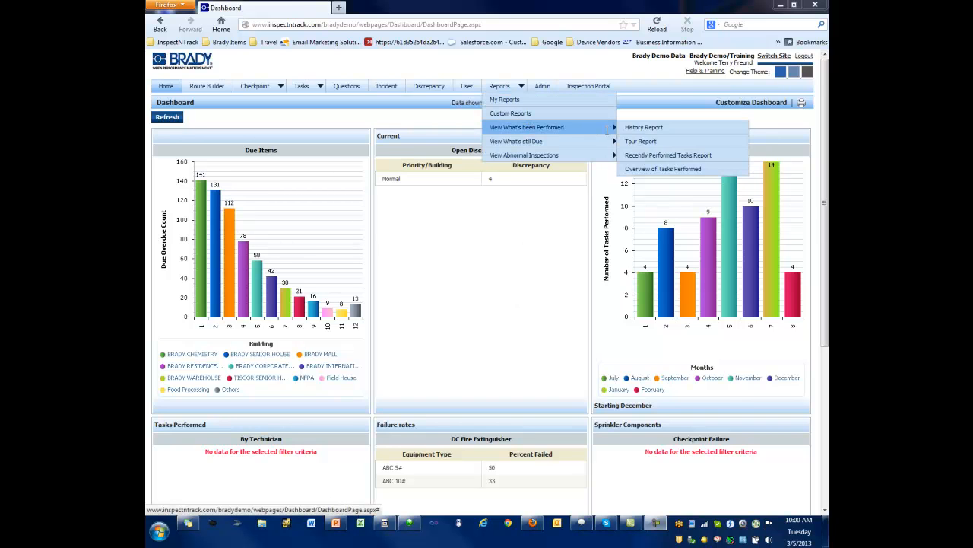
{"action": "left_click", "coordinate": [643, 128]}
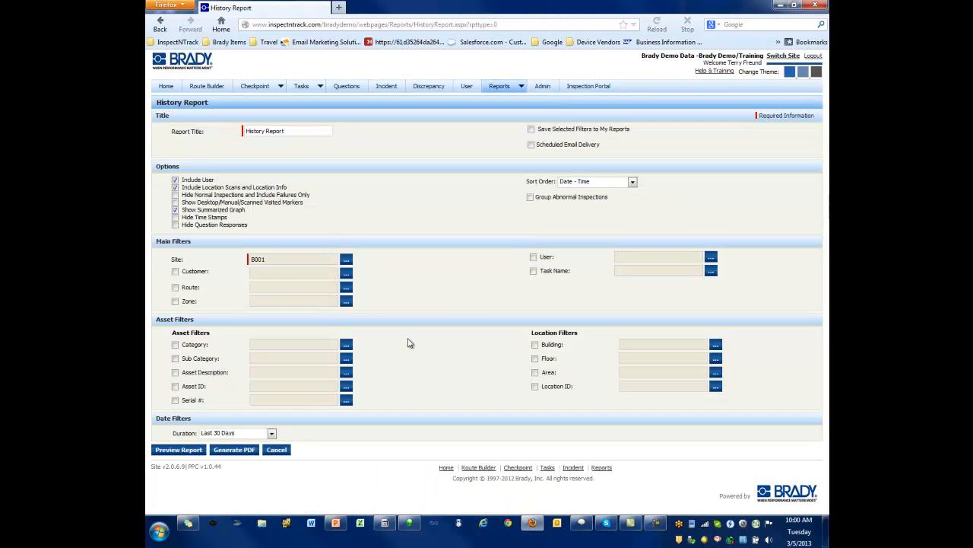
{"action": "left_click", "coordinate": [531, 197]}
{"action": "left_click", "coordinate": [272, 433]}
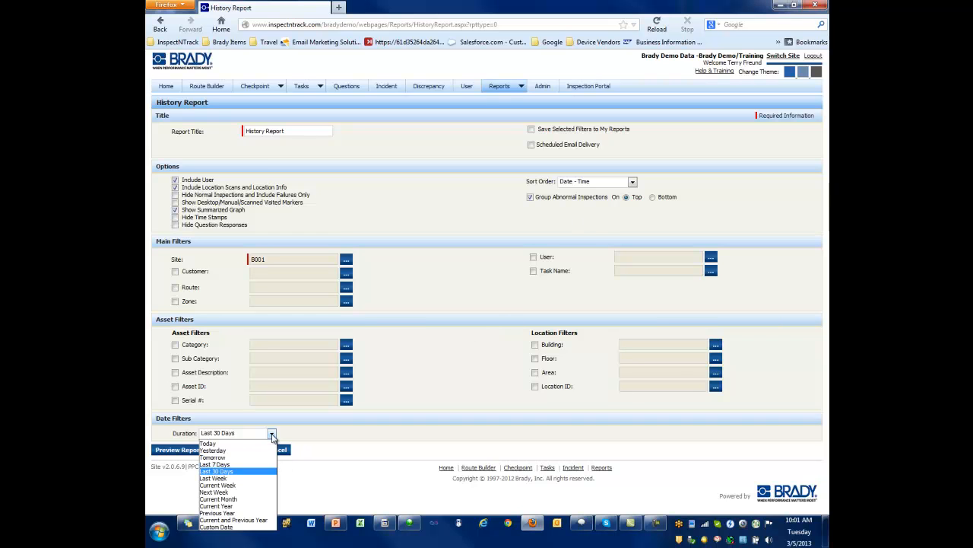
{"action": "left_click", "coordinate": [220, 443]}
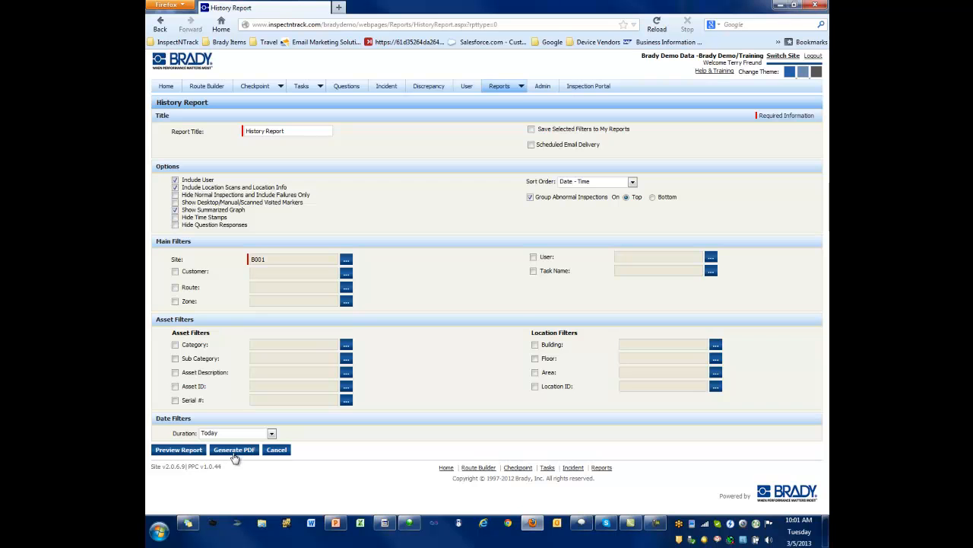
{"action": "left_click", "coordinate": [233, 449]}
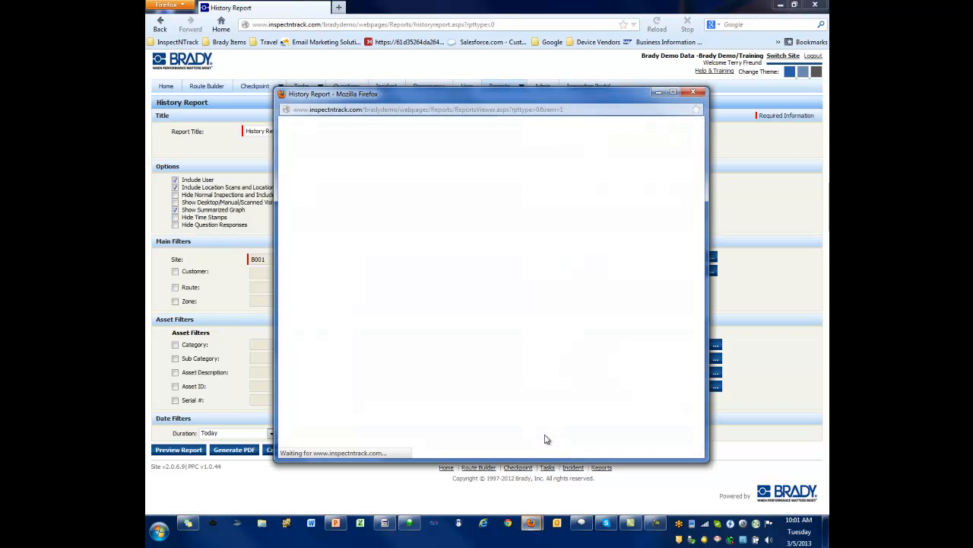
- Enlarge the generated History Report, review its inspection entries down to the filter criteria, and close it
{"action": "left_click", "coordinate": [673, 92]}
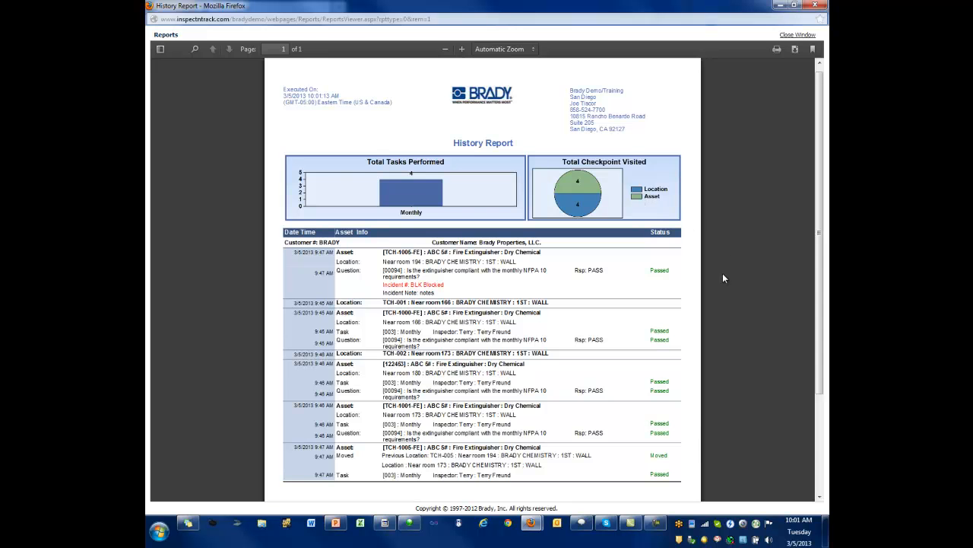
{"action": "scroll", "coordinate": [689, 223], "scroll_direction": "down", "scroll_amount": 1}
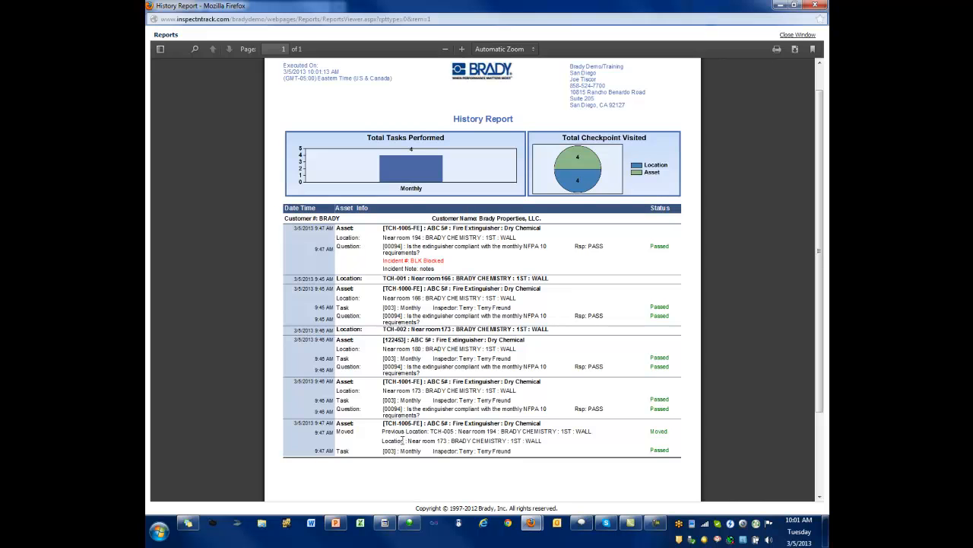
{"action": "scroll", "coordinate": [403, 440], "scroll_direction": "down", "scroll_amount": 3}
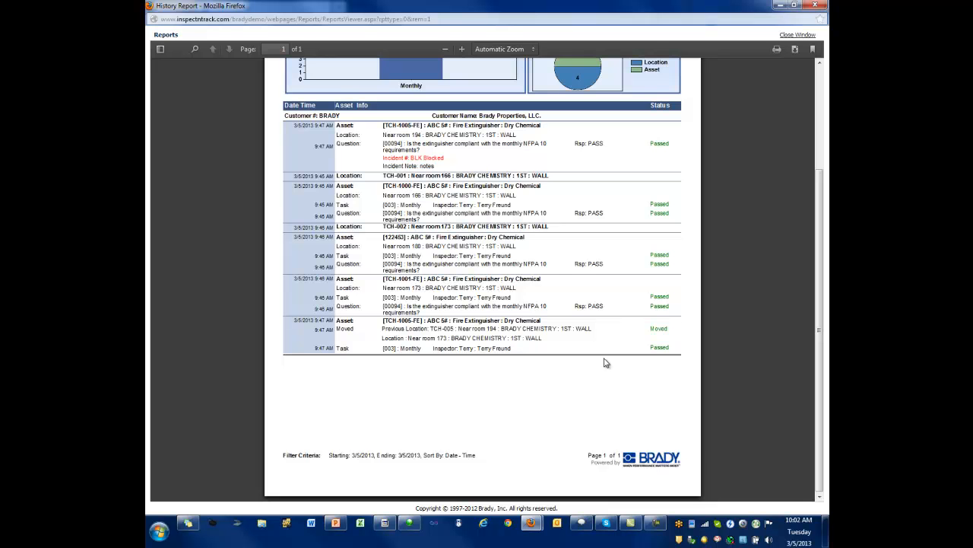
{"action": "scroll", "coordinate": [601, 369], "scroll_direction": "up", "scroll_amount": 3}
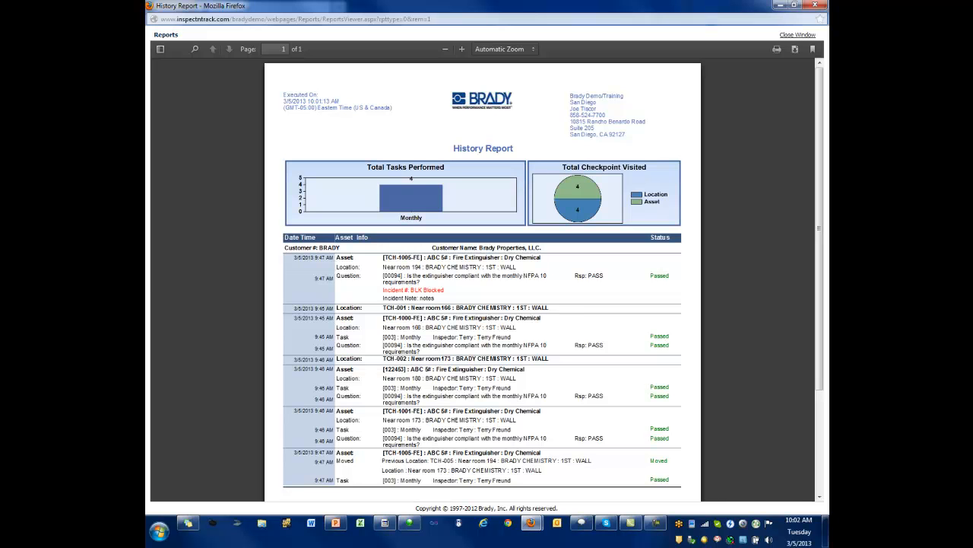
{"action": "left_click", "coordinate": [815, 5]}
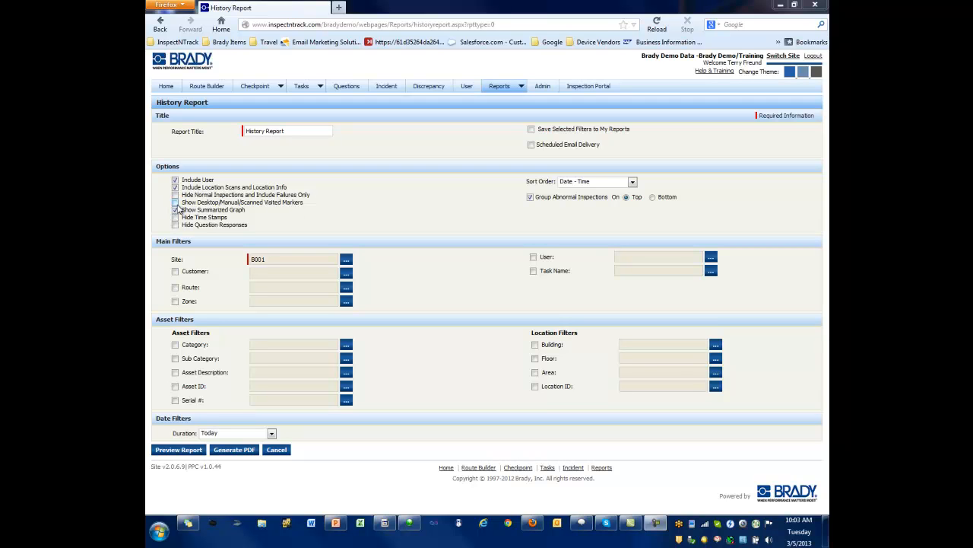
- Generate the History Report PDF with desktop/manual/scanned visited markers shown, review the Status column, and close the report
{"action": "left_click", "coordinate": [175, 208]}
{"action": "left_click", "coordinate": [176, 208]}
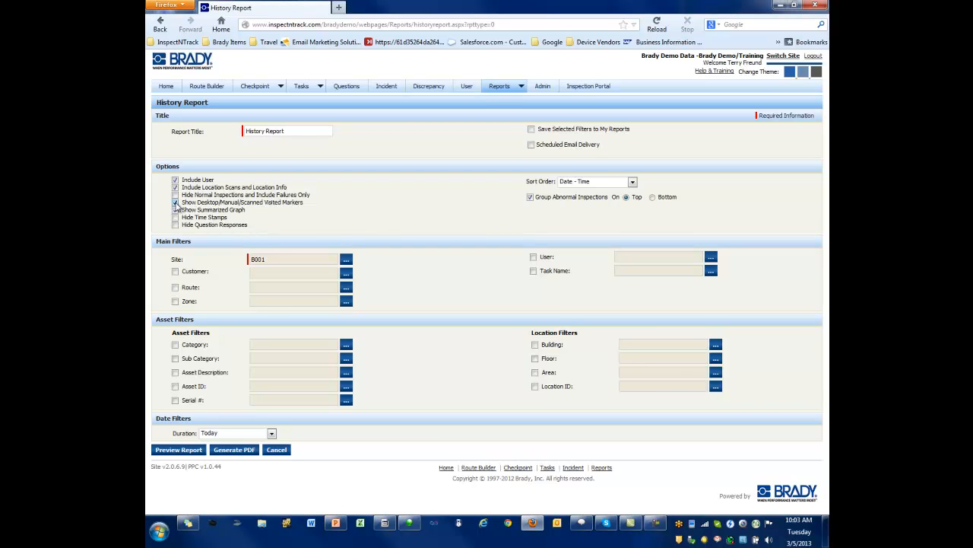
{"action": "left_click", "coordinate": [239, 453]}
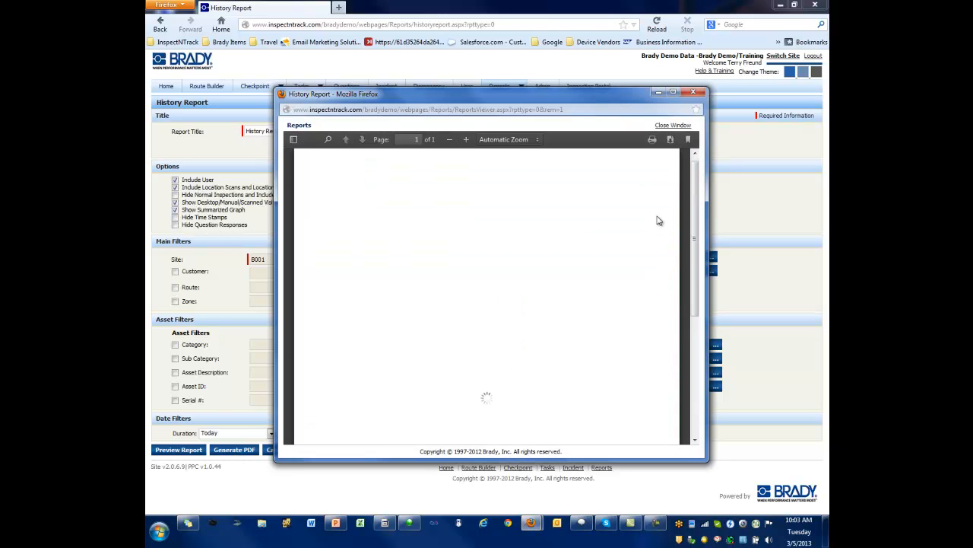
{"action": "scroll", "coordinate": [669, 201], "scroll_direction": "down", "scroll_amount": 3}
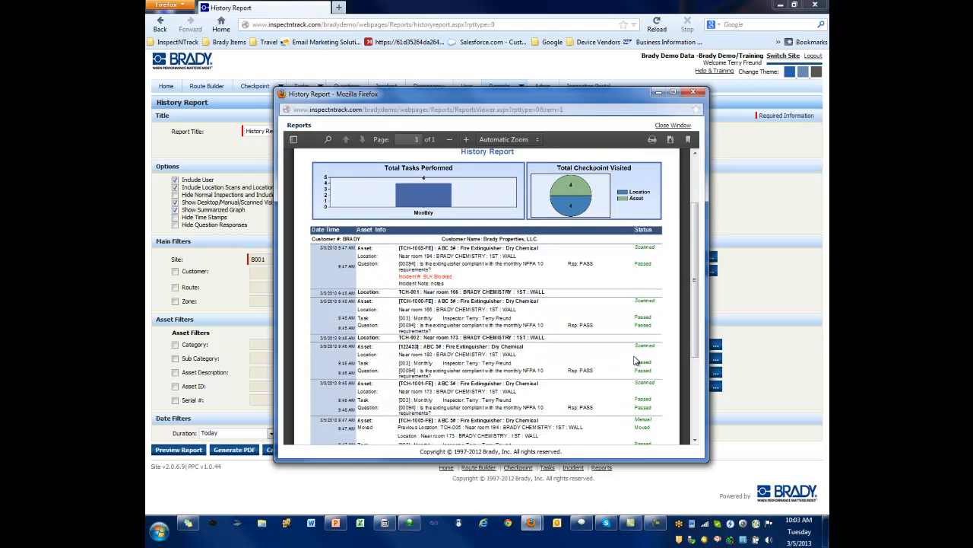
{"action": "scroll", "coordinate": [646, 394], "scroll_direction": "down", "scroll_amount": 1}
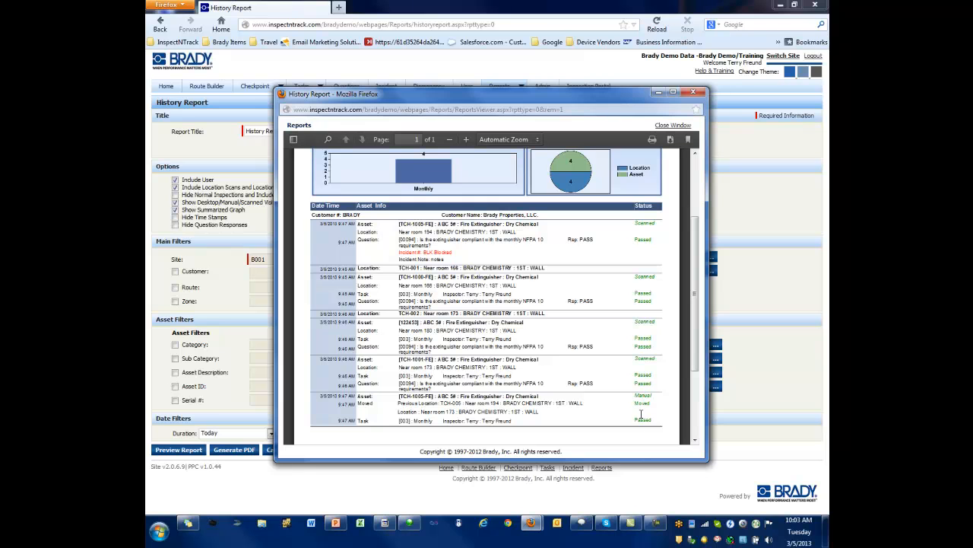
{"action": "left_click", "coordinate": [673, 124]}
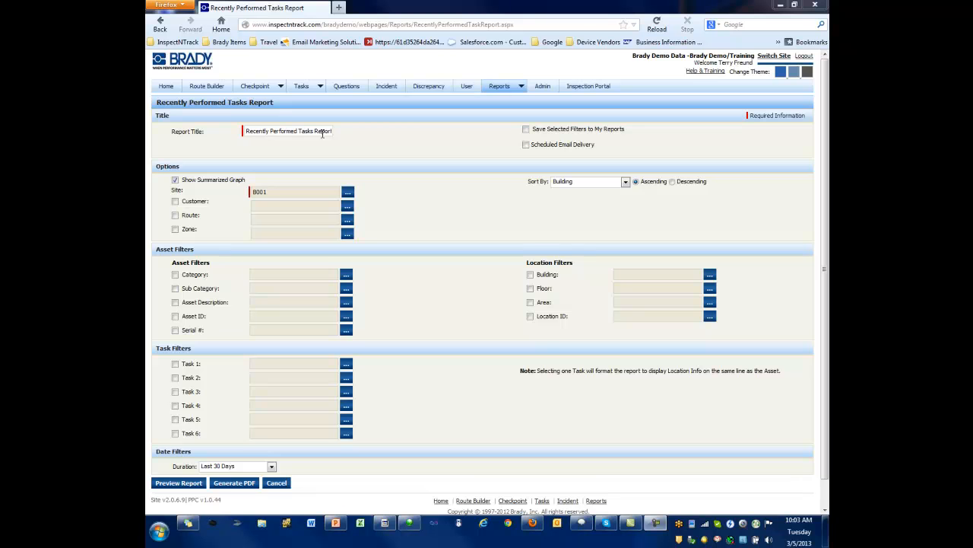
- Generate a PDF Recently Performed Tasks Report for the Monthly and Annual tasks with the duration set to Current and Previous Year
{"action": "left_click", "coordinate": [346, 365]}
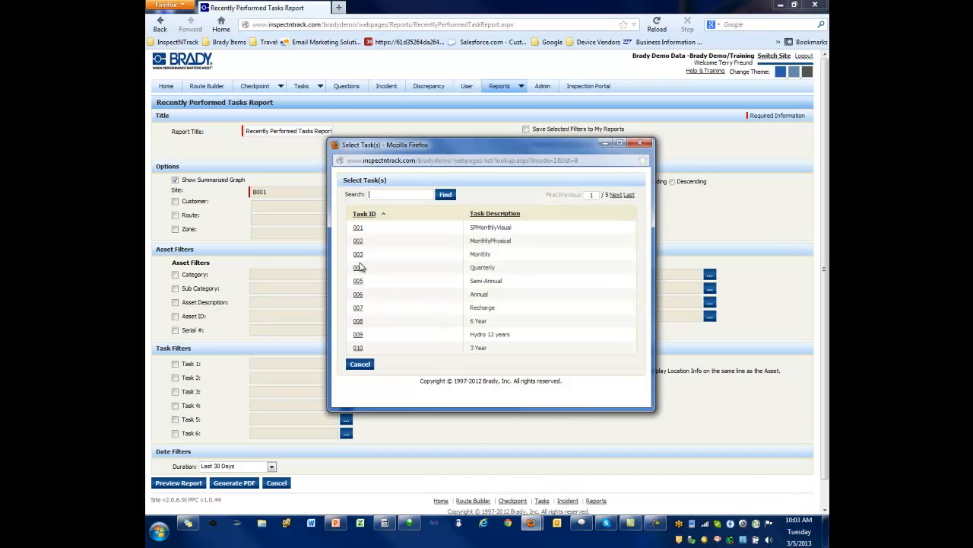
{"action": "left_click", "coordinate": [358, 261]}
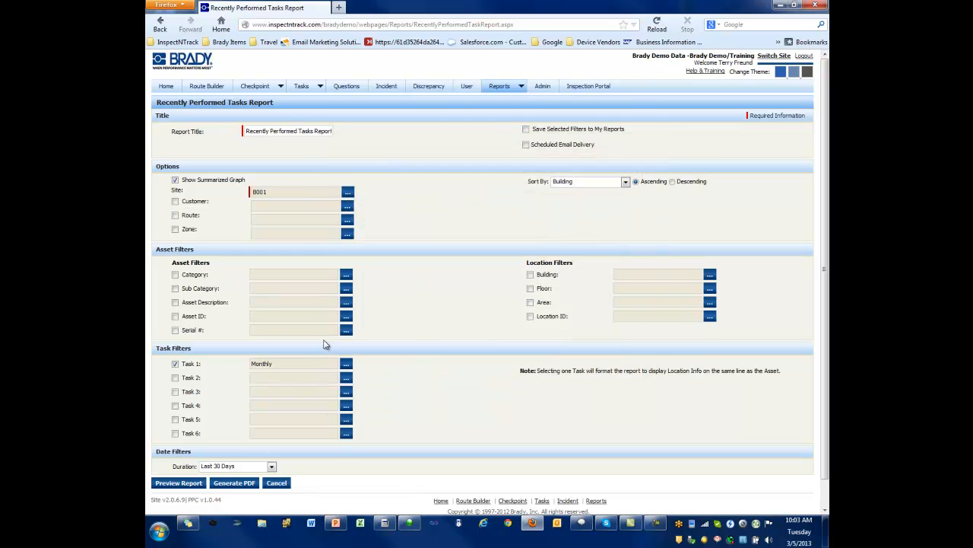
{"action": "left_click", "coordinate": [348, 378]}
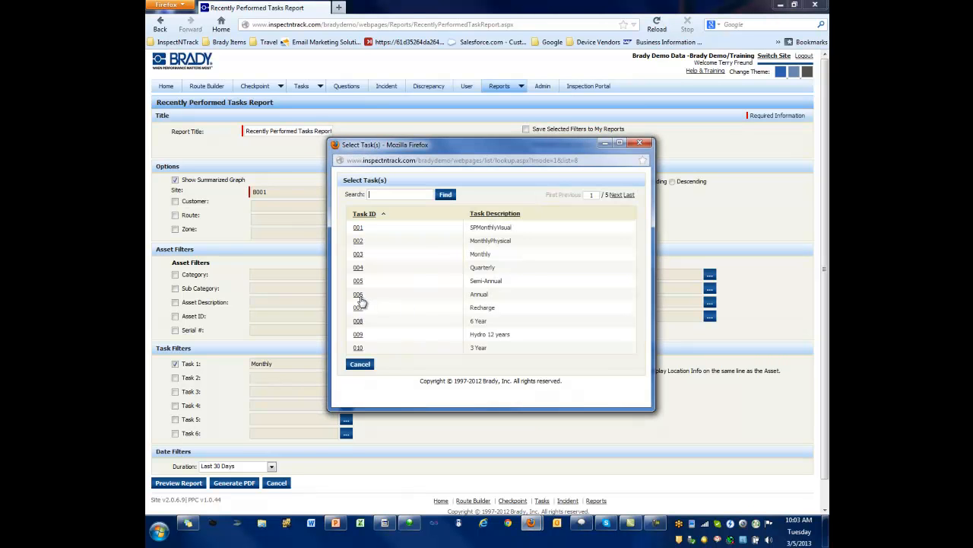
{"action": "left_click", "coordinate": [359, 296]}
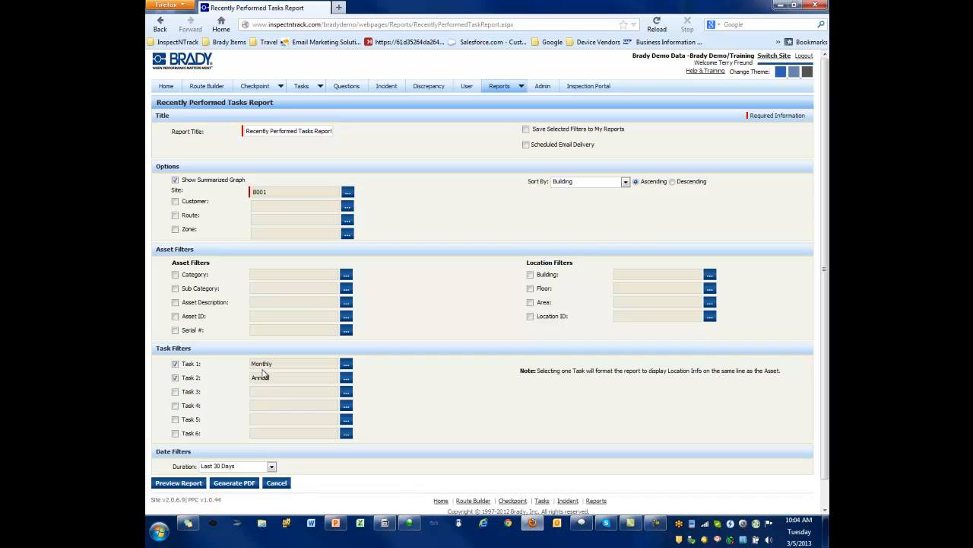
{"action": "left_click", "coordinate": [273, 467]}
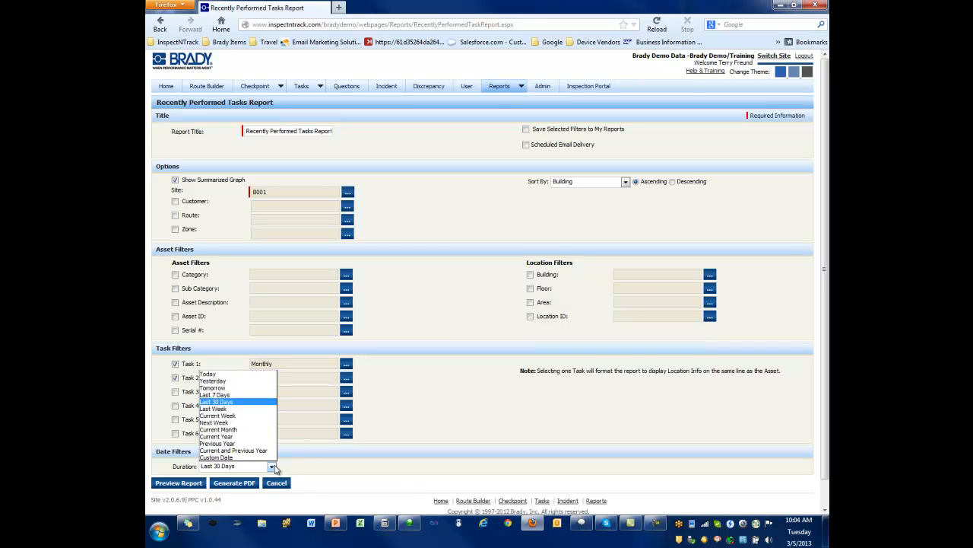
{"action": "left_click", "coordinate": [228, 452]}
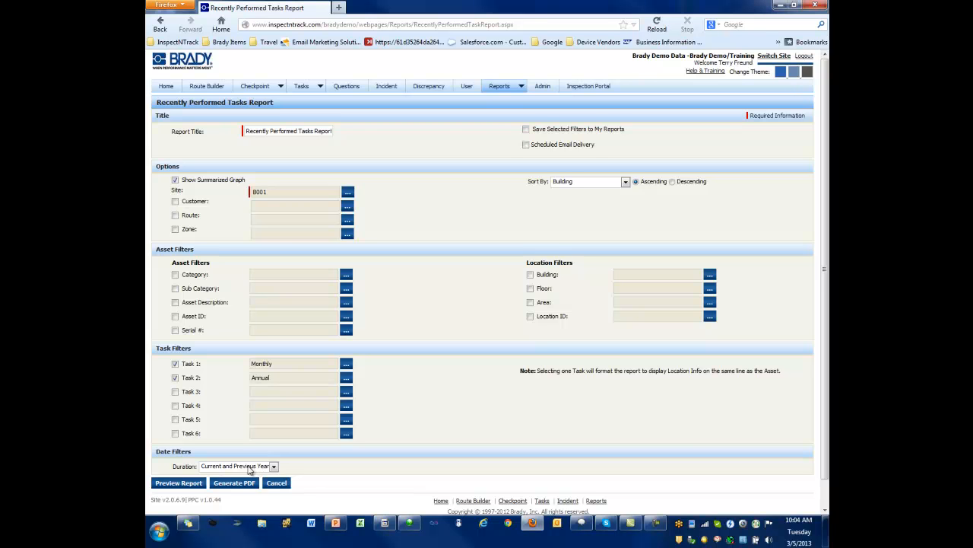
{"action": "left_click", "coordinate": [236, 486]}
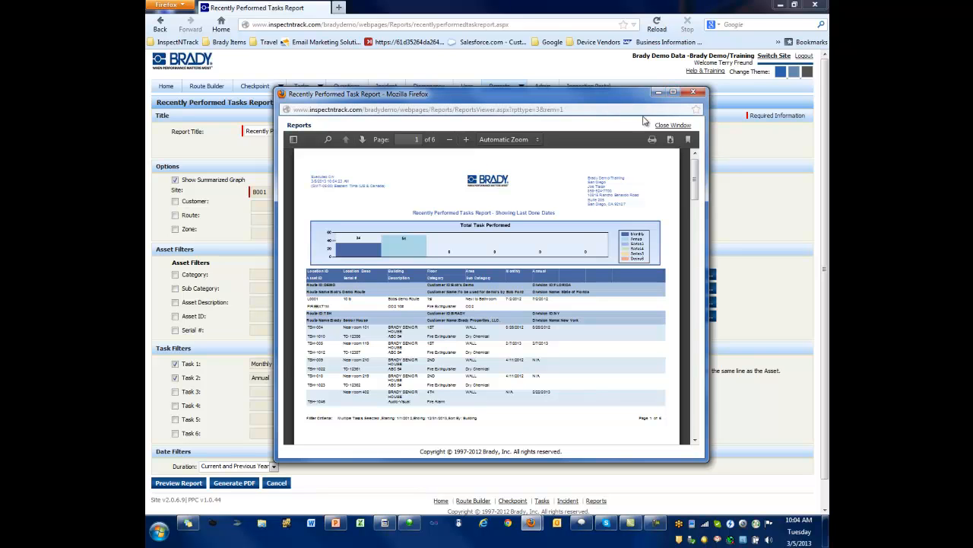
{"action": "left_click", "coordinate": [672, 93]}
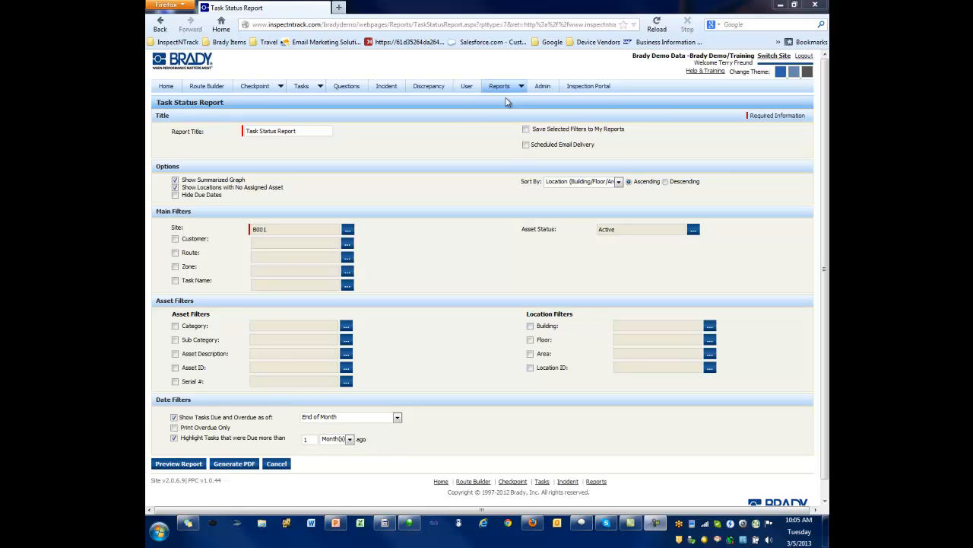
- Generate a PDF Task Status Report of tasks due and overdue as of End of Month and enlarge its window
{"action": "mouse_move", "coordinate": [500, 85]}
{"action": "mouse_move", "coordinate": [514, 141]}
{"action": "left_click", "coordinate": [234, 464]}
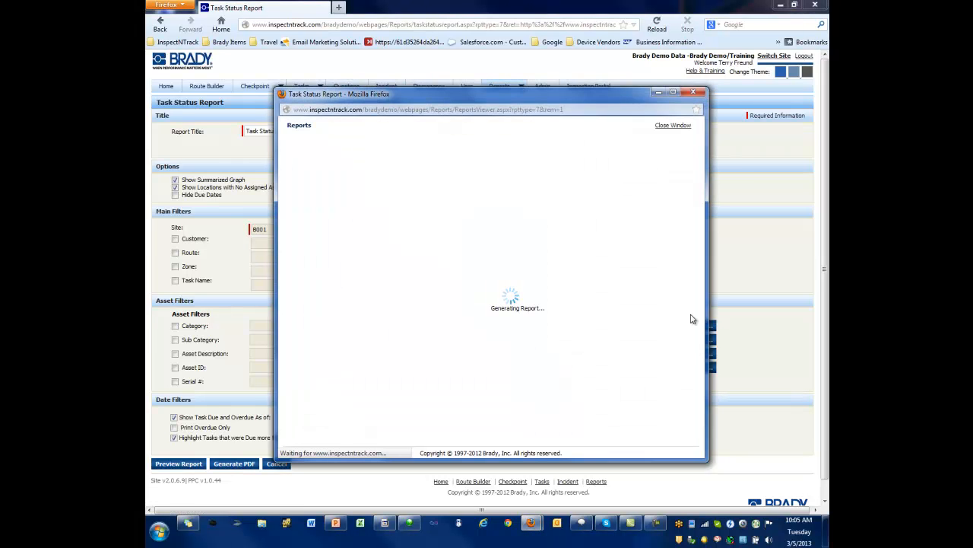
{"action": "left_click", "coordinate": [673, 94]}
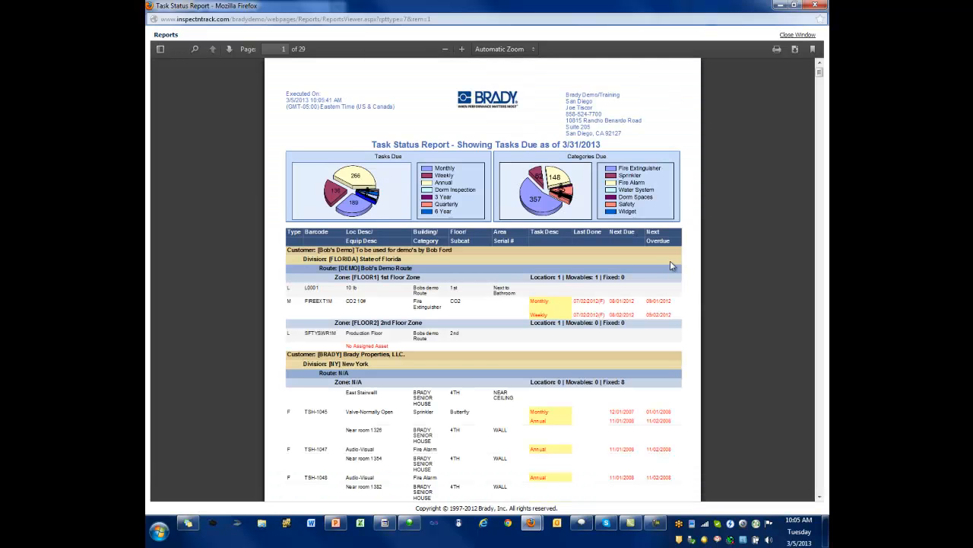
- Examine the due and overdue tasks on the first two pages of the Task Status Report, and close the report
{"action": "scroll", "coordinate": [585, 295], "scroll_direction": "down", "scroll_amount": 1}
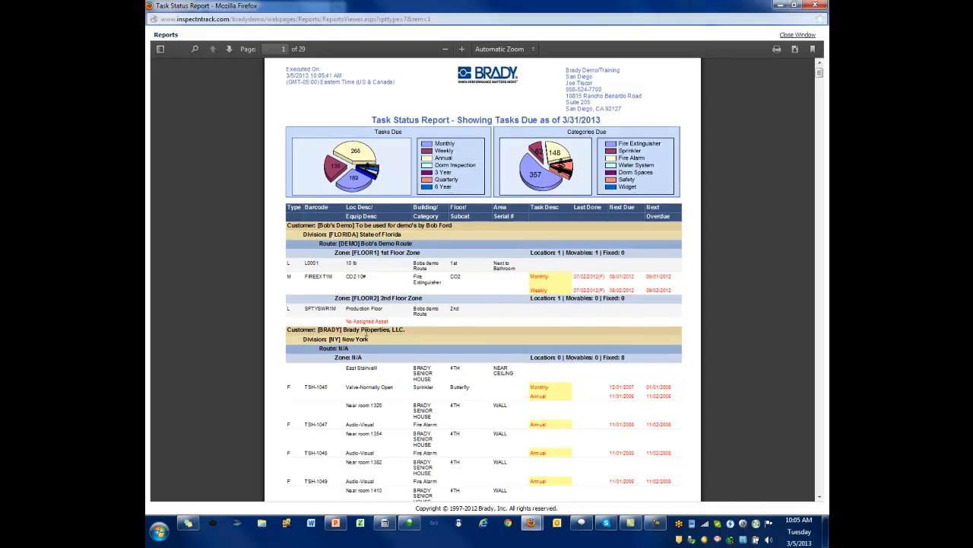
{"action": "scroll", "coordinate": [522, 354], "scroll_direction": "down", "scroll_amount": 3}
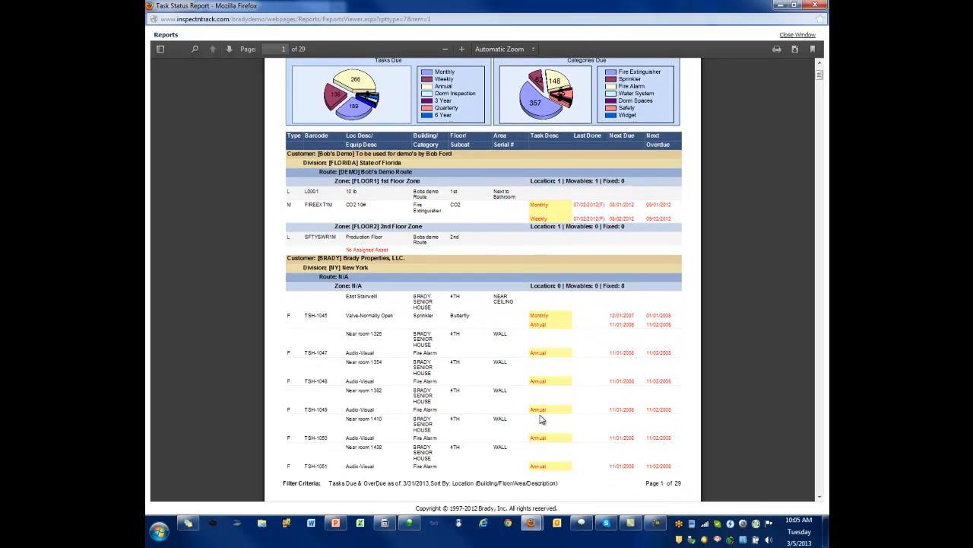
{"action": "scroll", "coordinate": [544, 418], "scroll_direction": "down", "scroll_amount": 2}
{"action": "scroll", "coordinate": [544, 418], "scroll_direction": "down", "scroll_amount": 5}
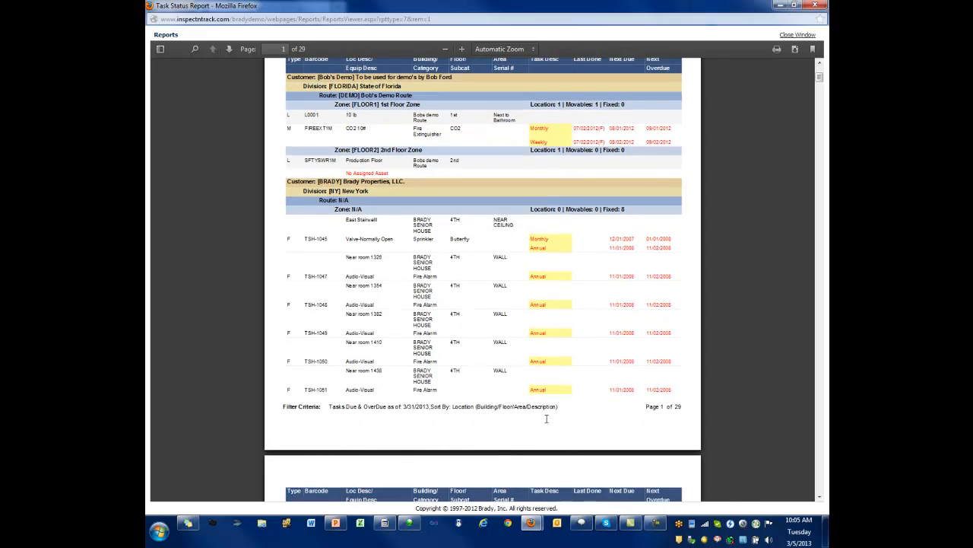
{"action": "scroll", "coordinate": [546, 424], "scroll_direction": "down", "scroll_amount": 3}
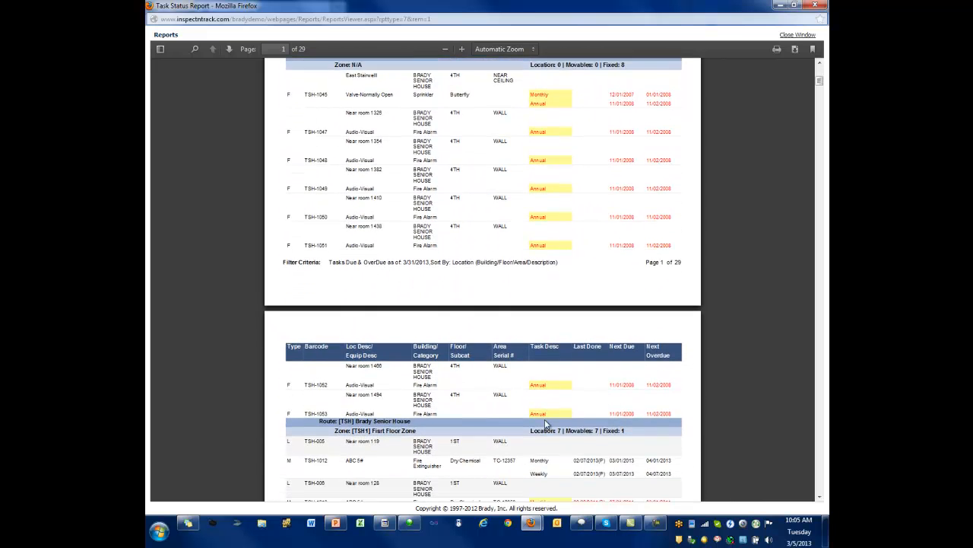
{"action": "scroll", "coordinate": [544, 424], "scroll_direction": "down", "scroll_amount": 3}
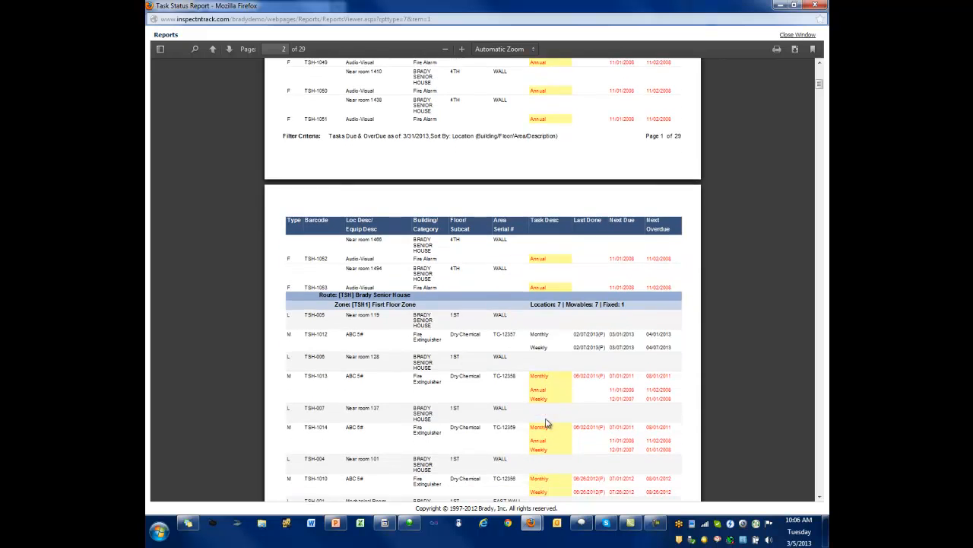
{"action": "scroll", "coordinate": [545, 422], "scroll_direction": "down", "scroll_amount": 3}
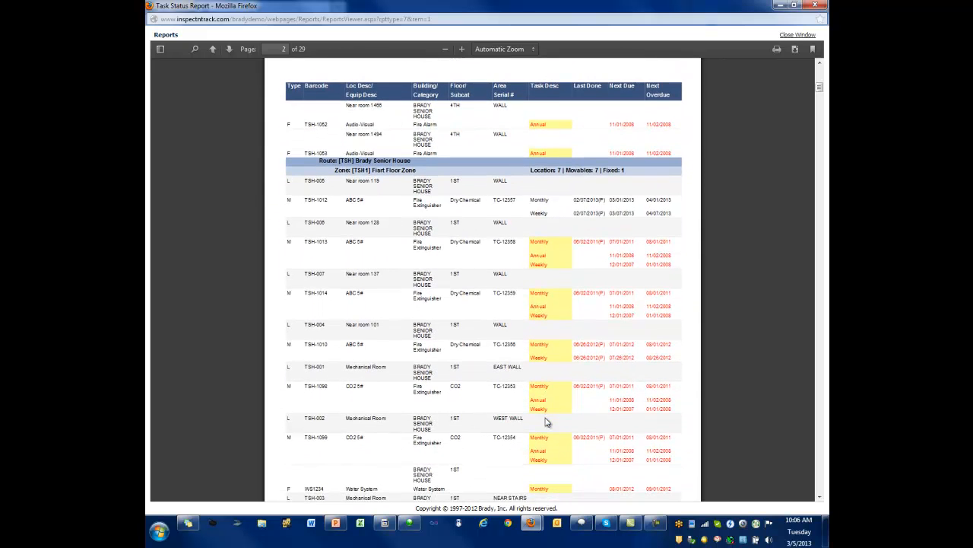
{"action": "scroll", "coordinate": [555, 409], "scroll_direction": "down", "scroll_amount": 3}
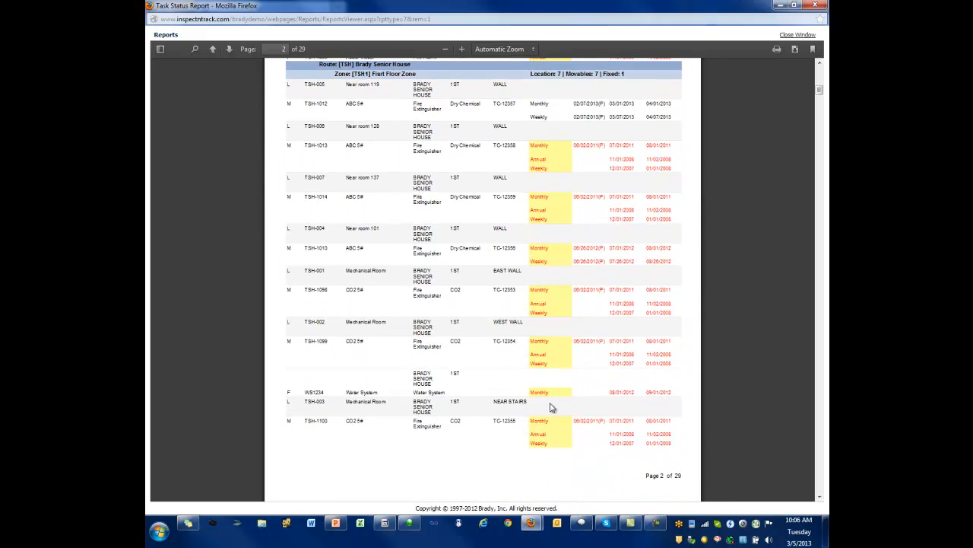
{"action": "left_click", "coordinate": [803, 34]}
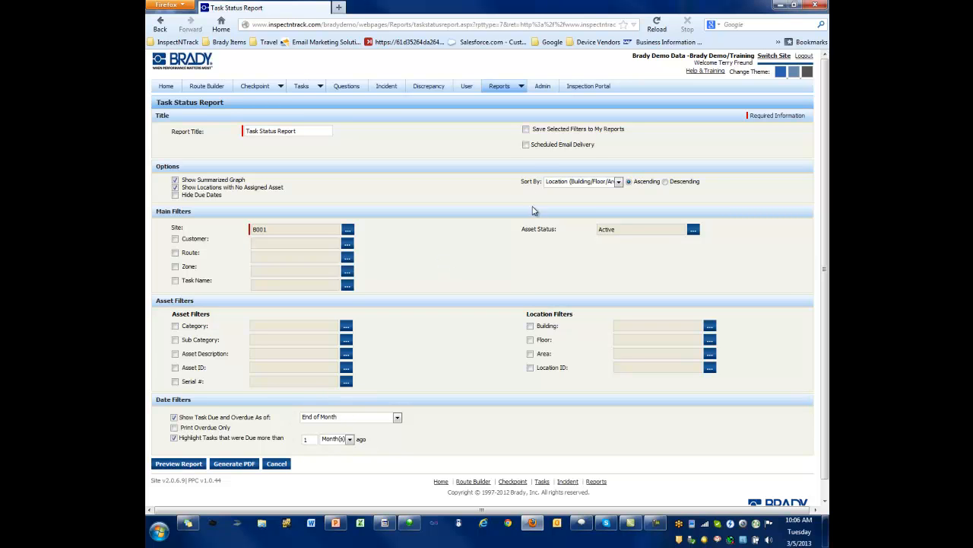
- Turn on scheduled email delivery for the Task Status Report, naming it "Monthly Due" and sending it every 1 month
{"action": "left_click", "coordinate": [526, 144]}
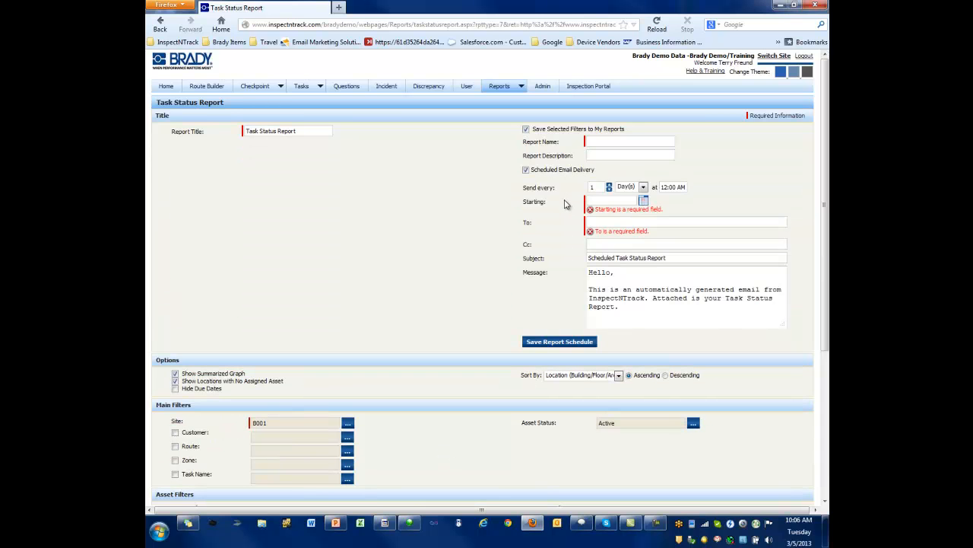
{"action": "left_click", "coordinate": [600, 141]}
{"action": "type", "text": "Month"}
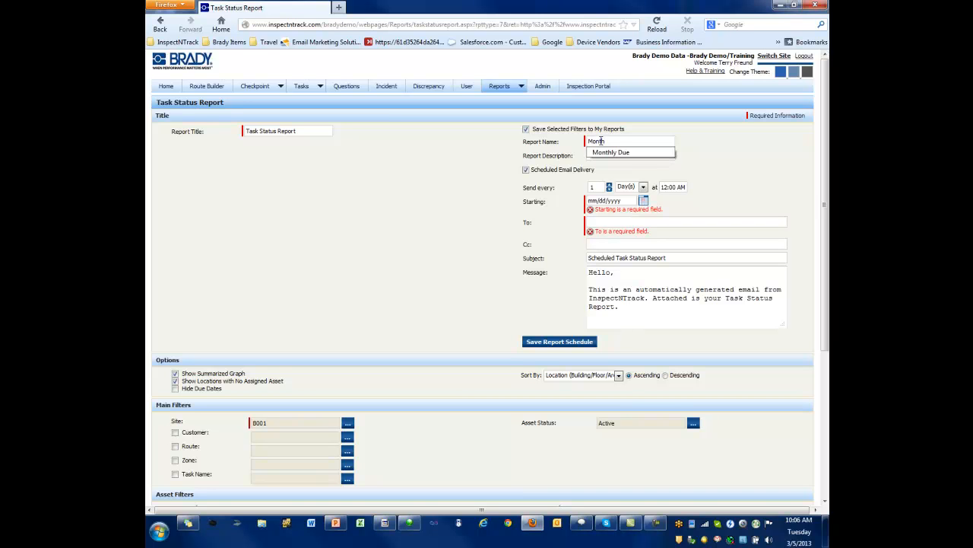
{"action": "left_click", "coordinate": [610, 151]}
{"action": "left_click", "coordinate": [644, 186]}
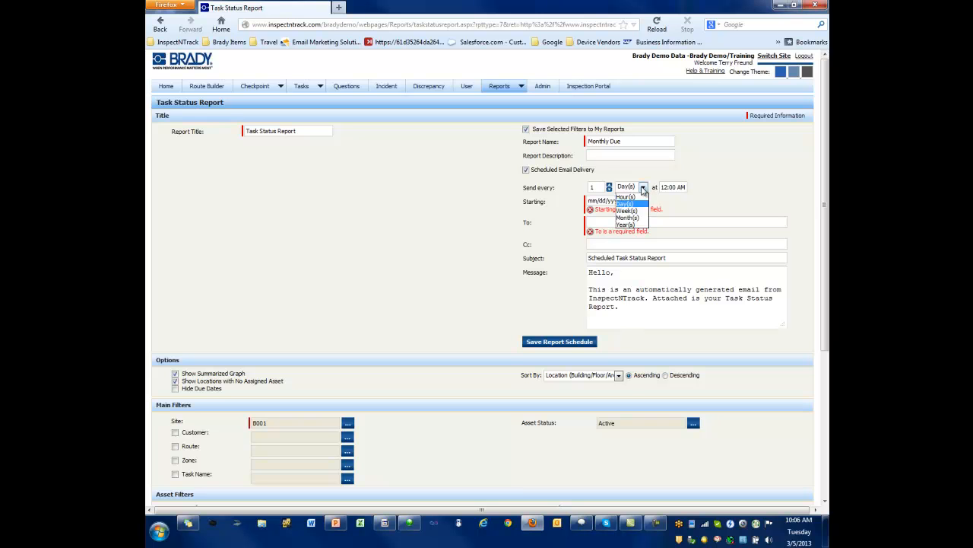
{"action": "left_click", "coordinate": [629, 220]}
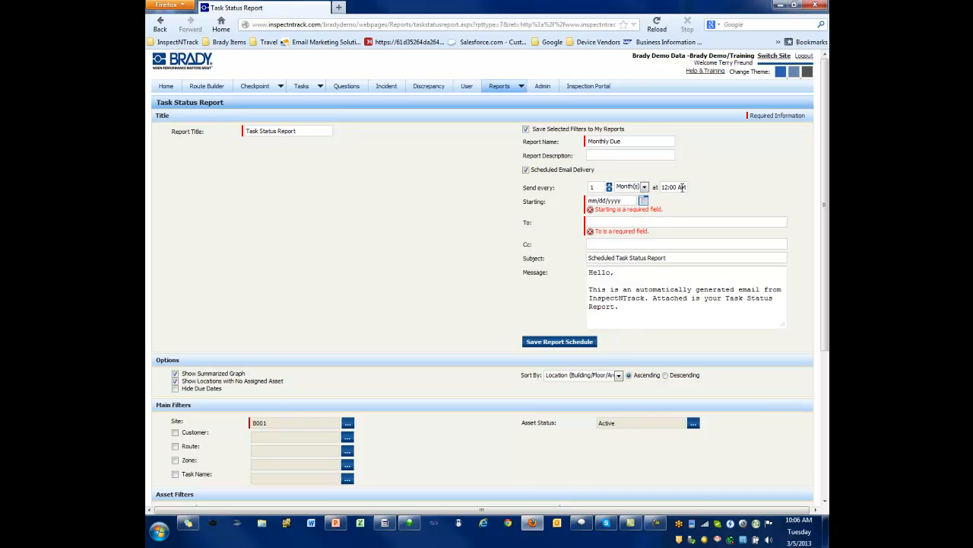
- Set the starting date of the scheduled email delivery to 4/1/2013
{"action": "left_click", "coordinate": [644, 201]}
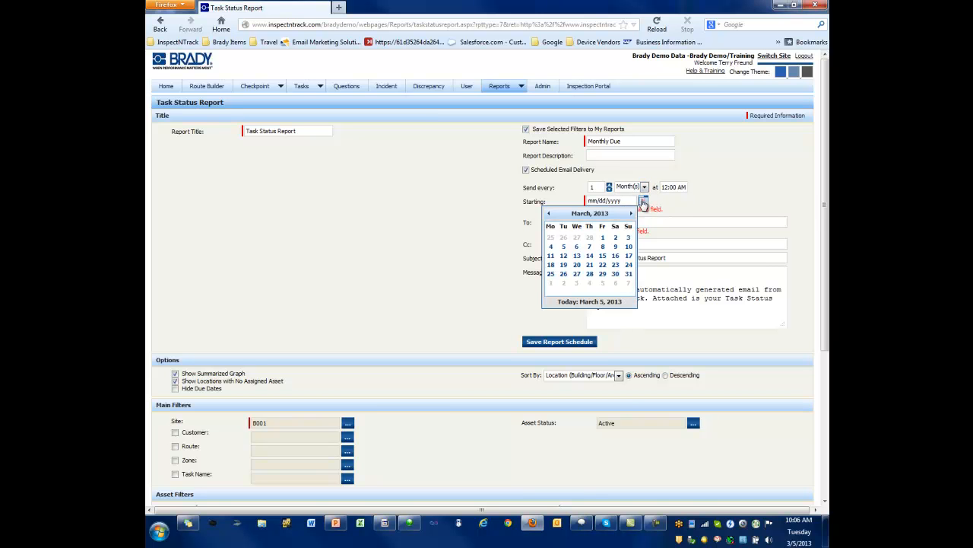
{"action": "left_click", "coordinate": [628, 275]}
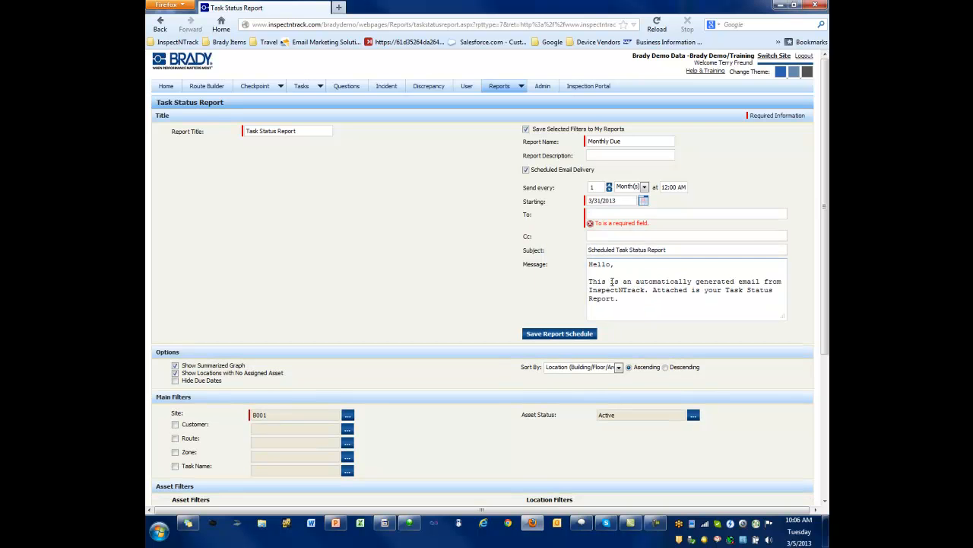
{"action": "left_click", "coordinate": [643, 201]}
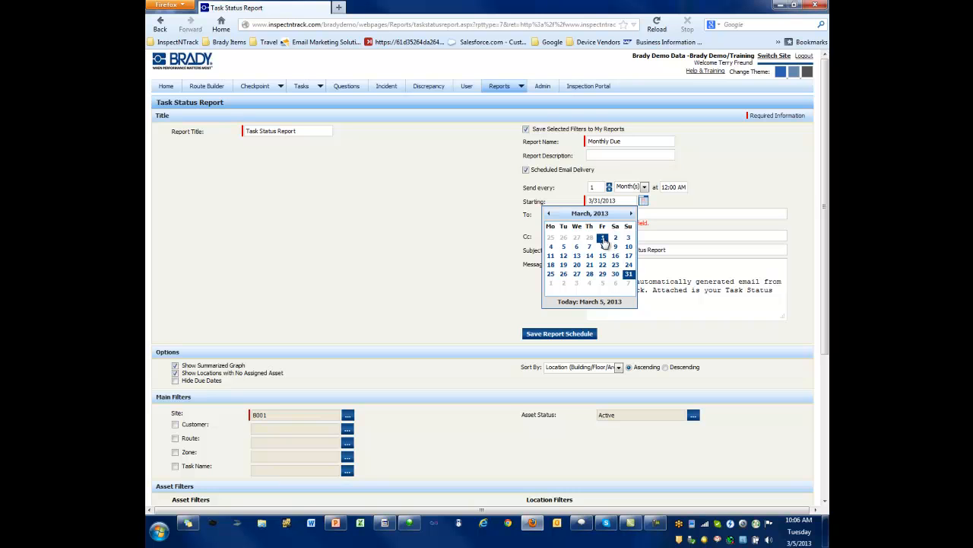
{"action": "left_click", "coordinate": [630, 214]}
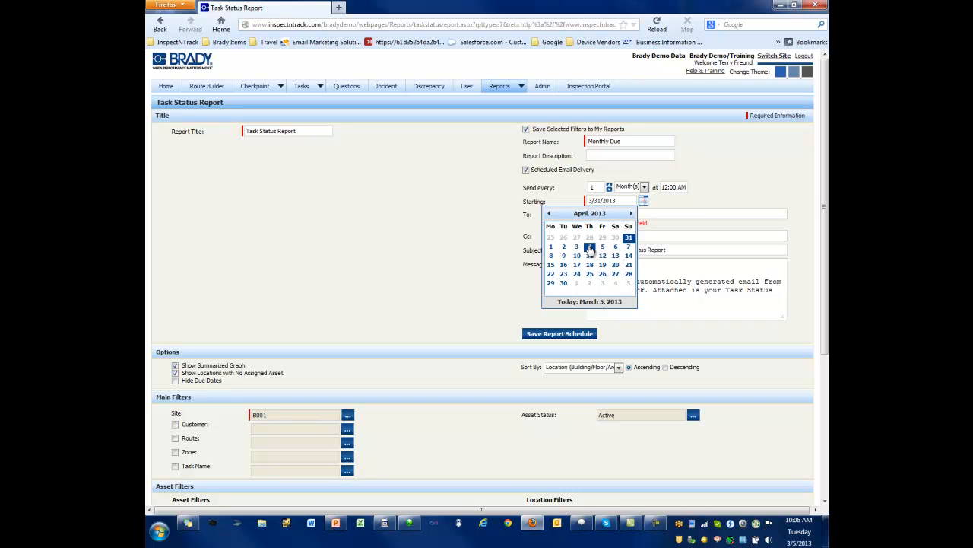
{"action": "left_click", "coordinate": [551, 247]}
- Enter the recipient's e-mail address as the addressee of the scheduled Task Status Report
{"action": "left_click", "coordinate": [605, 216]}
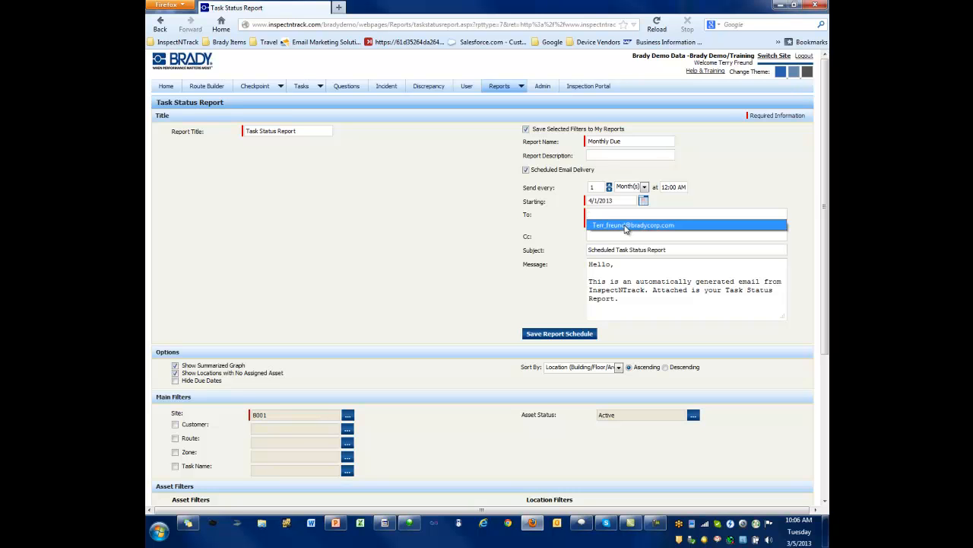
{"action": "left_click", "coordinate": [626, 225]}
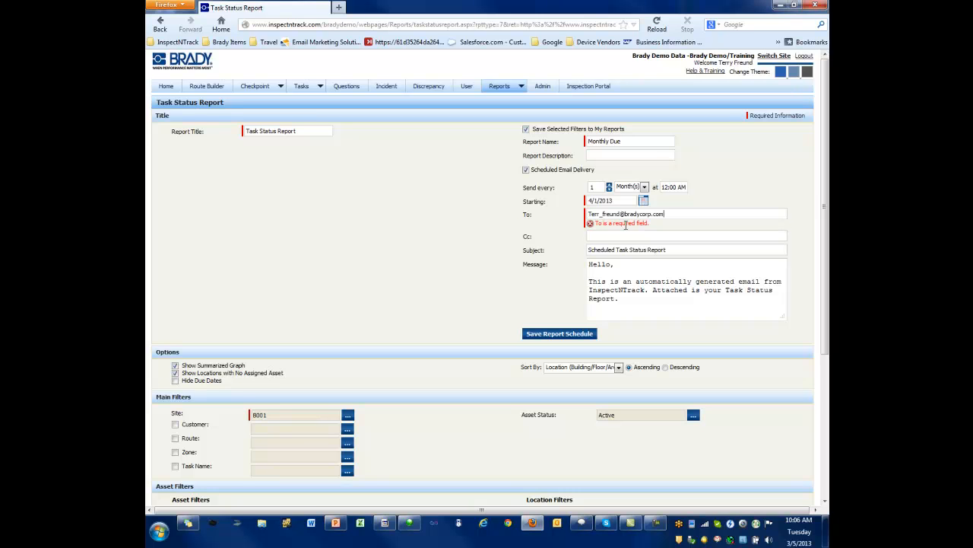
{"action": "left_click", "coordinate": [549, 339]}
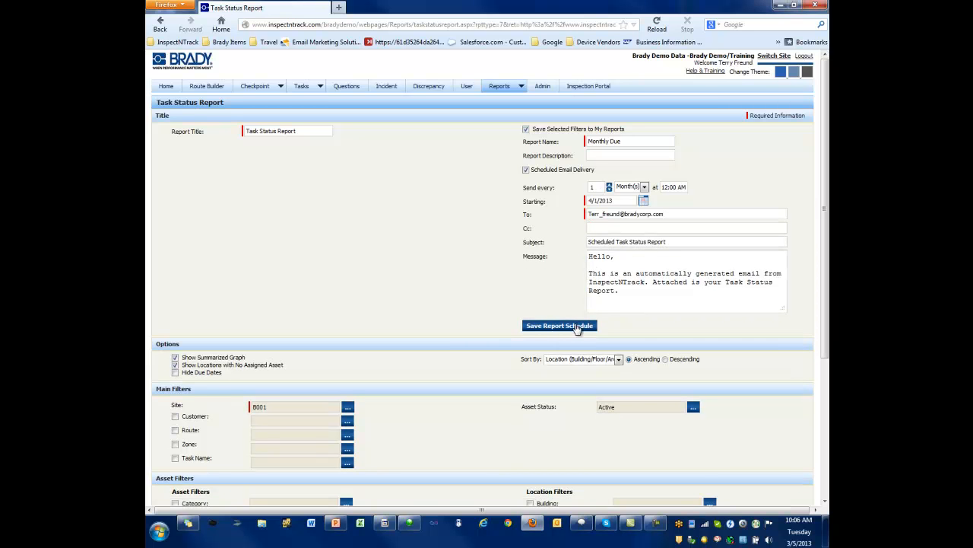
{"action": "scroll", "coordinate": [388, 255], "scroll_direction": "down", "scroll_amount": 5}
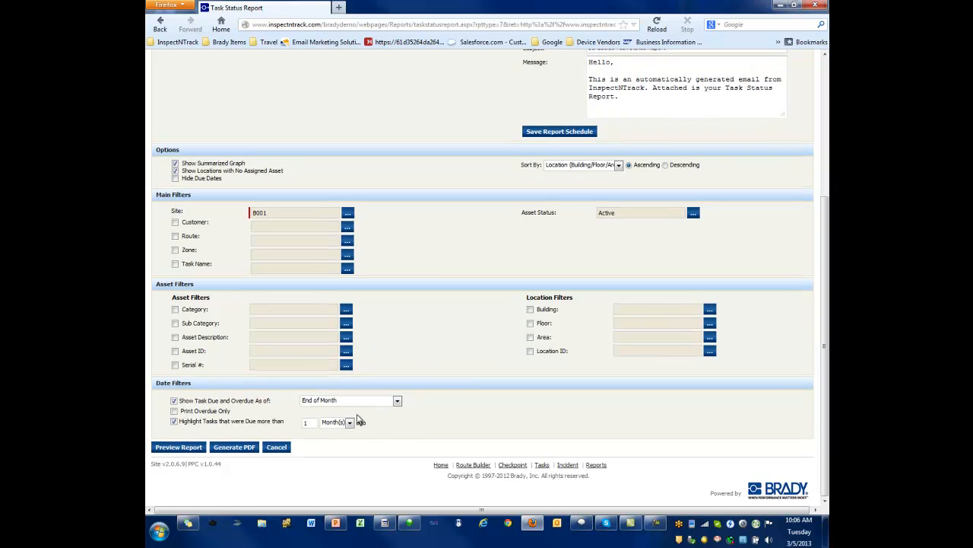
{"action": "scroll", "coordinate": [476, 338], "scroll_direction": "up", "scroll_amount": 4}
{"action": "scroll", "coordinate": [477, 339], "scroll_direction": "up", "scroll_amount": 1}
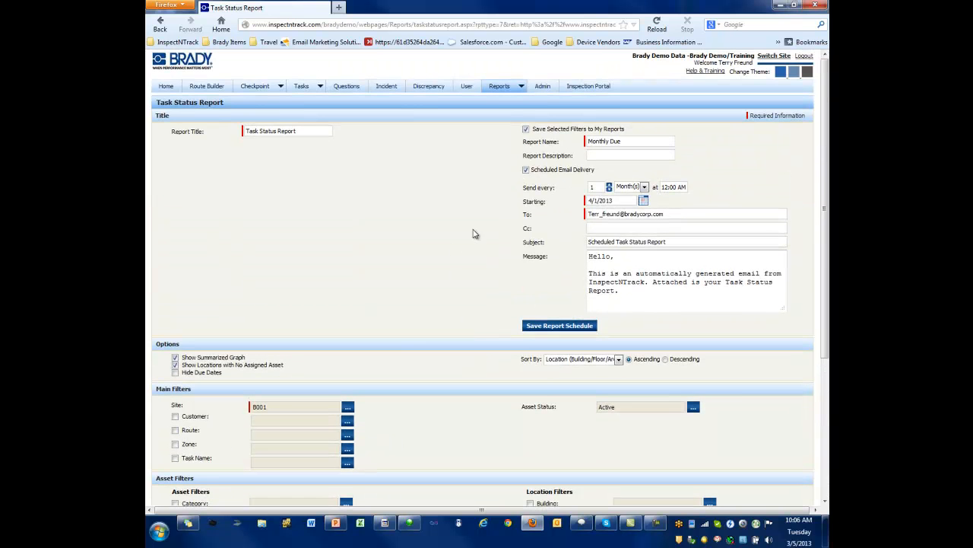